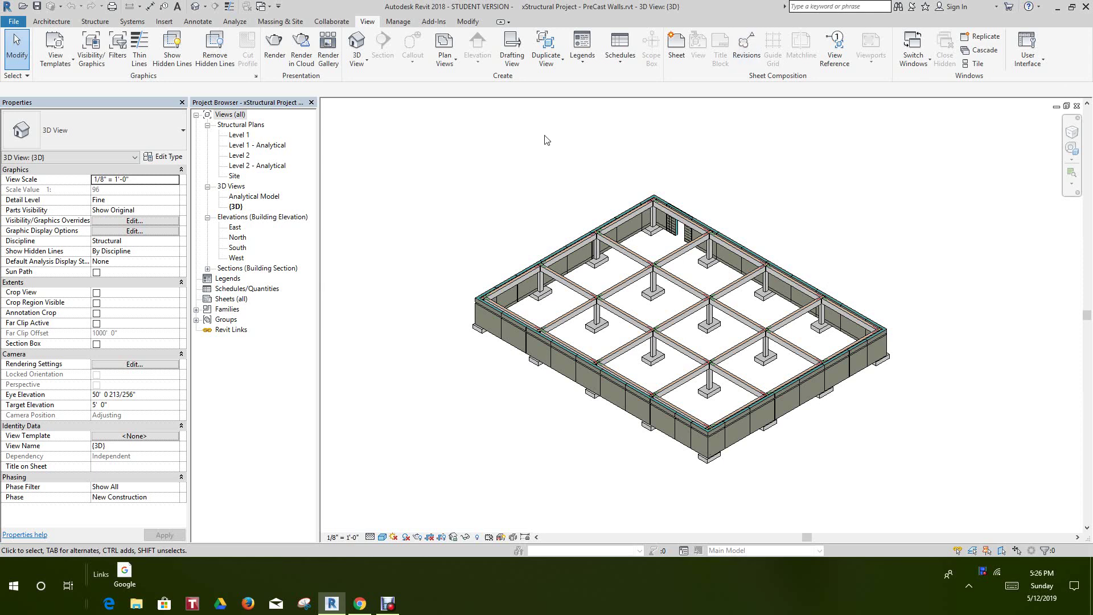
Turn on the ViewCube display for the 3D view in the user interface settings.
scroll(797, 239, "down", 2)
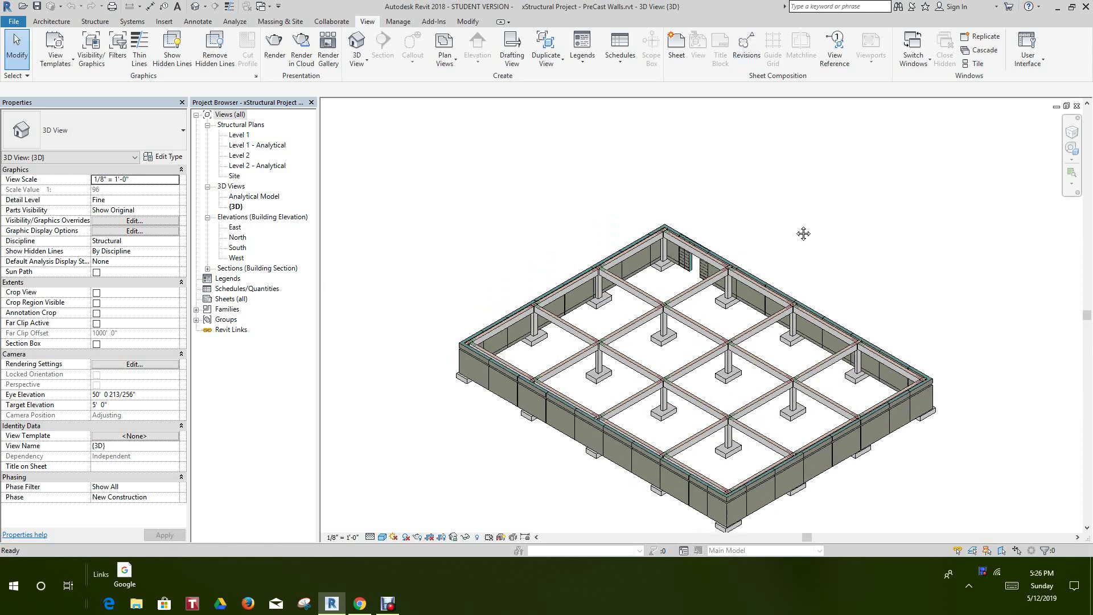
scroll(775, 181, "up", 4)
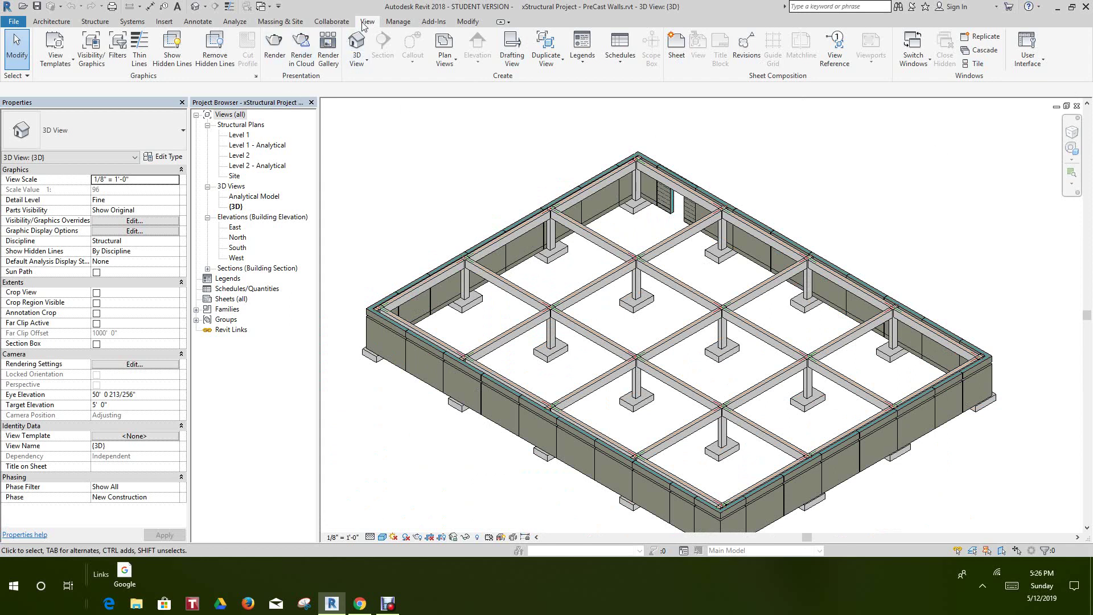
left_click(1041, 61)
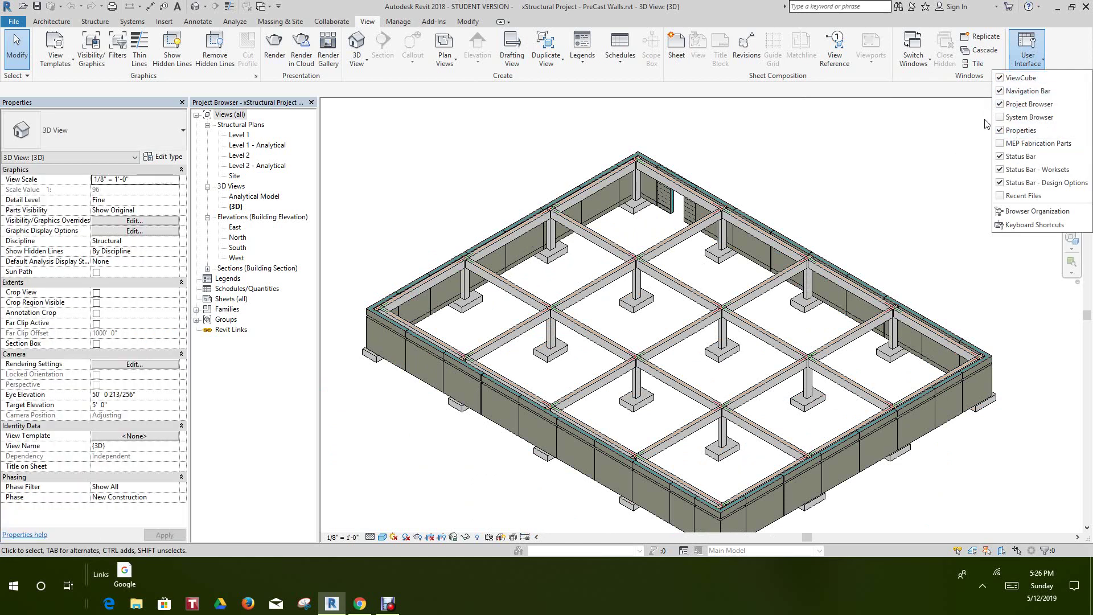
key("Return")
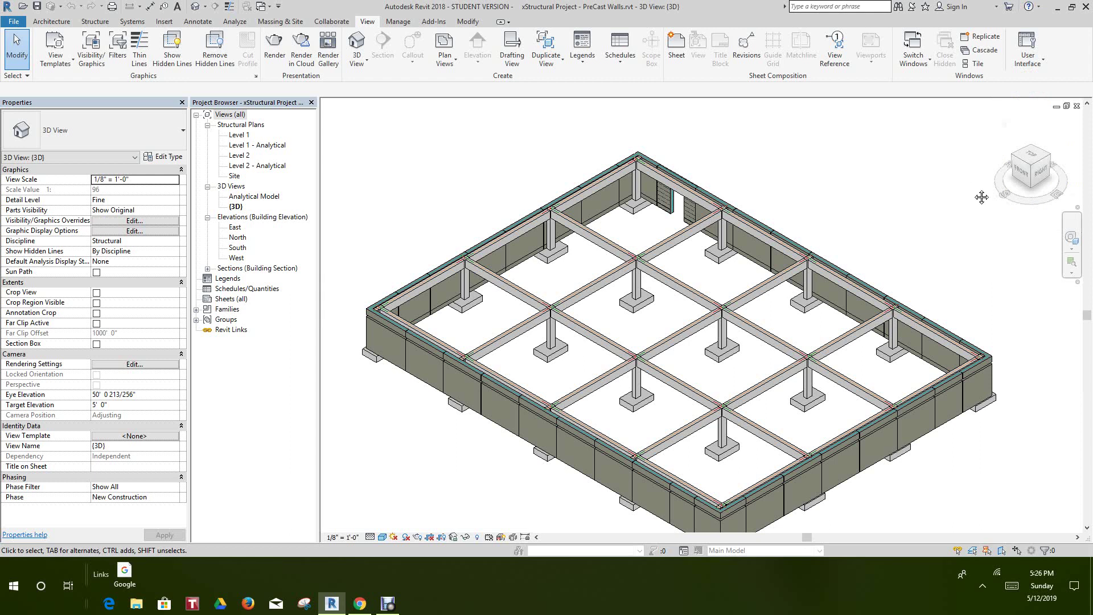
middle_click_drag(974, 194, 965, 181)
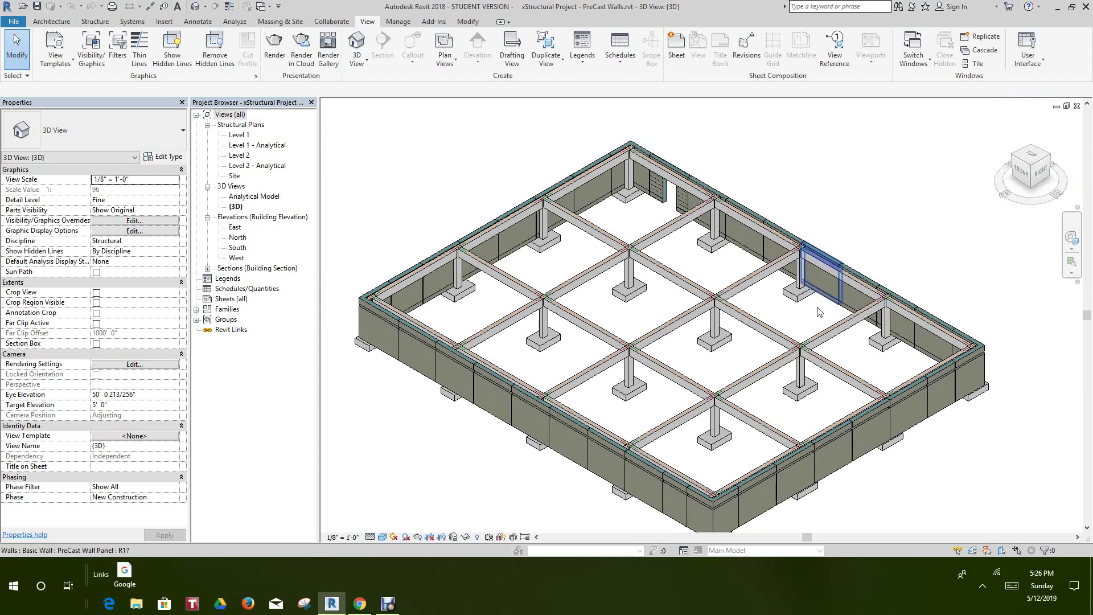
middle_click_drag(825, 336, 820, 348)
middle_click_drag(890, 219, 907, 214)
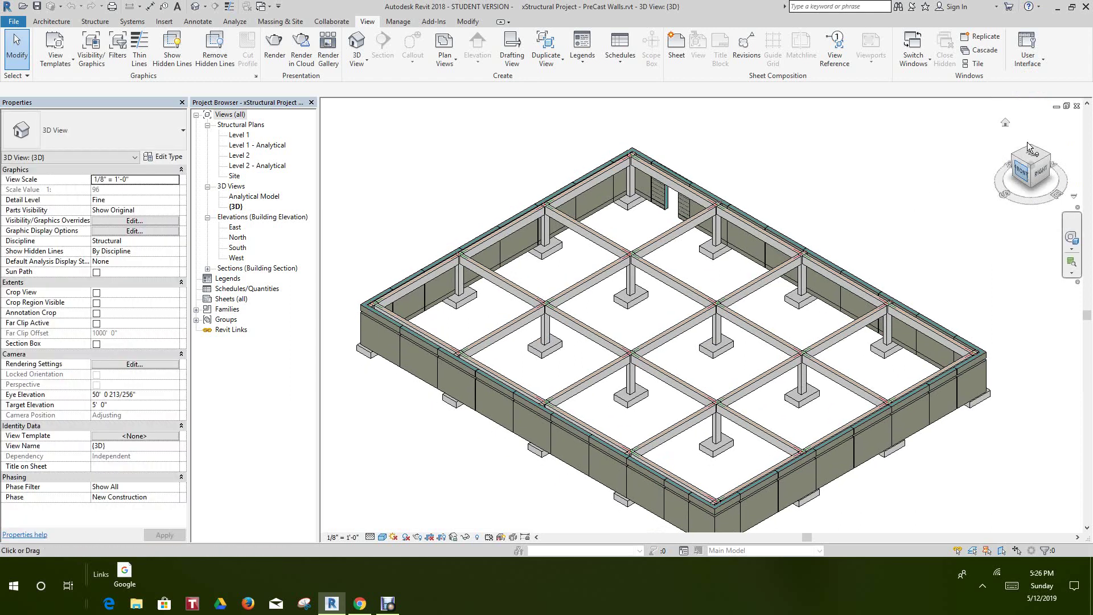
Switch the ViewCube display off and back on in the user interface settings.
left_click(1042, 62)
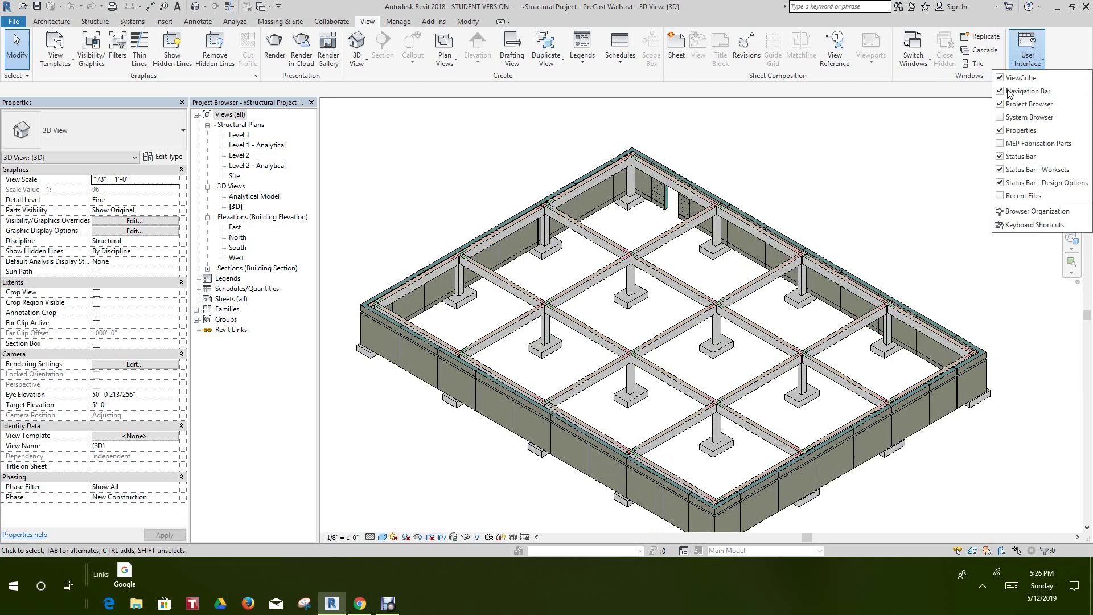
left_click(1000, 79)
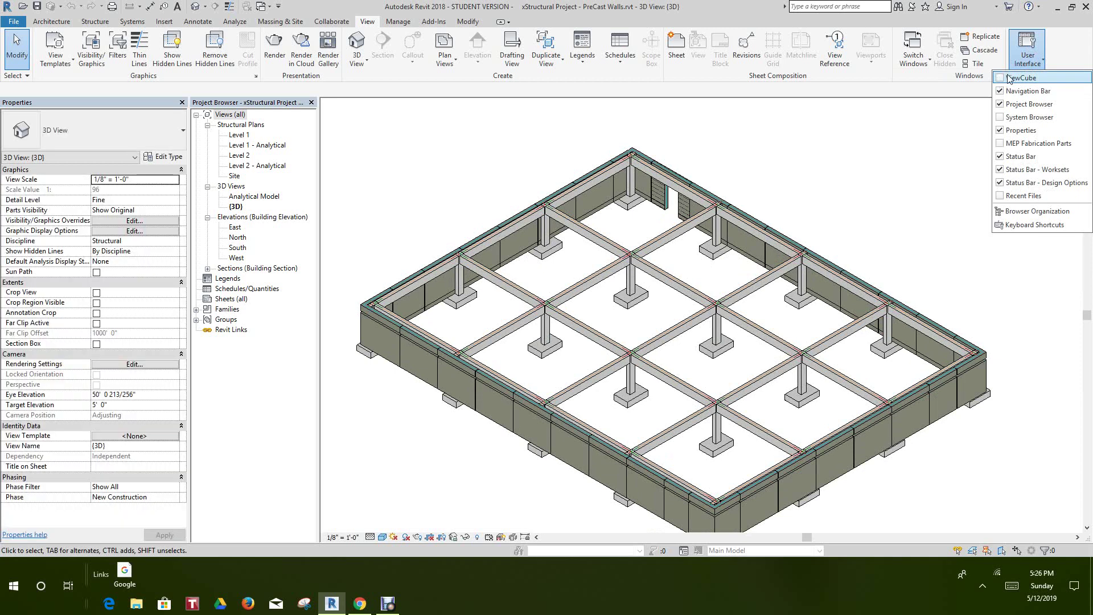
left_click(923, 180)
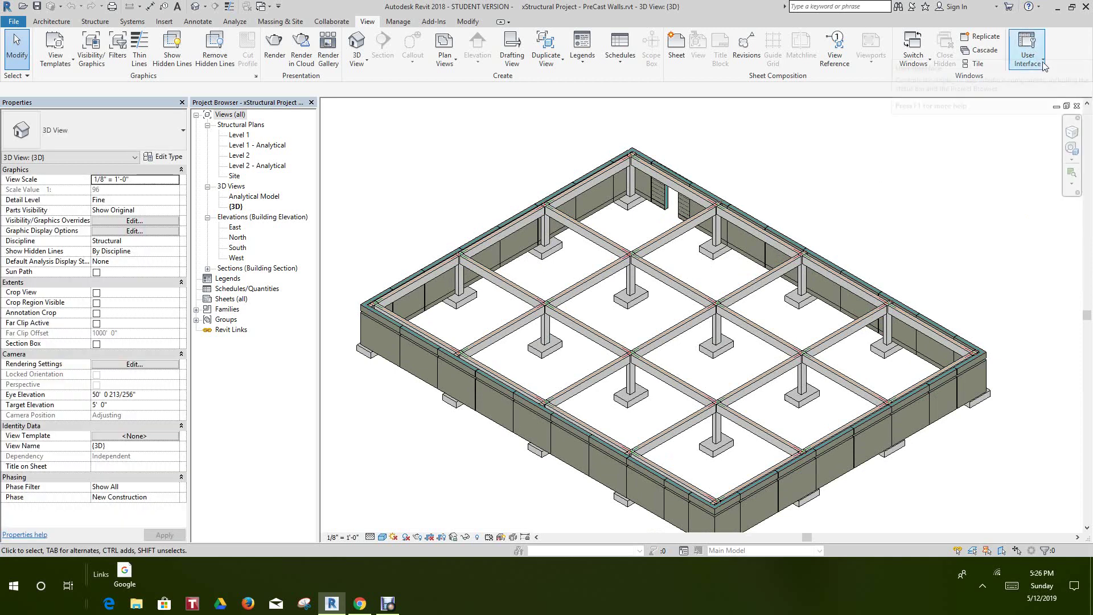
left_click(1026, 61)
left_click(1001, 80)
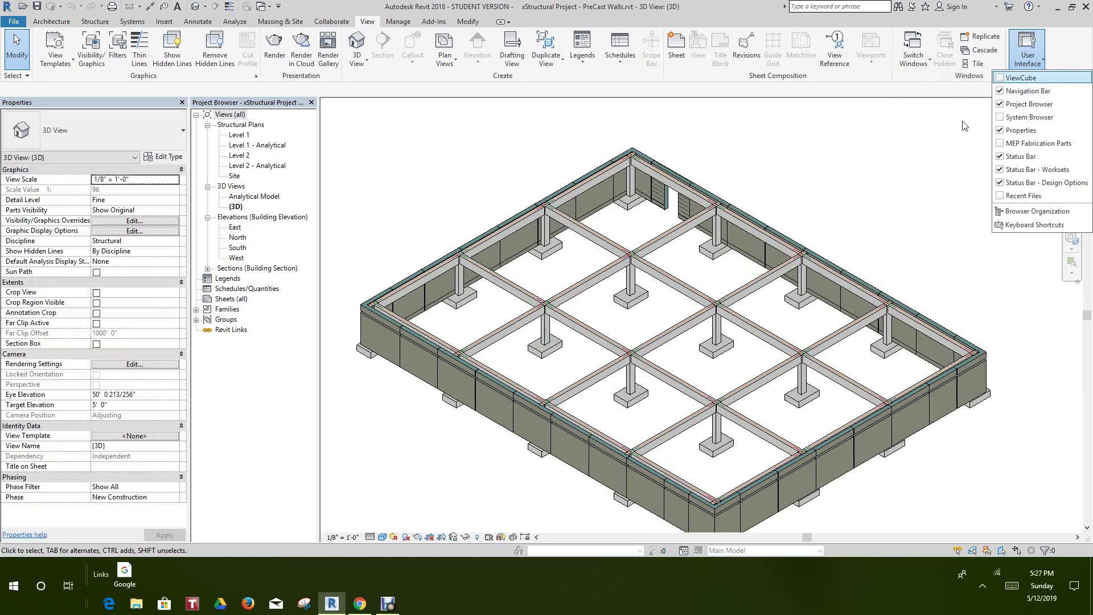
left_click(942, 158)
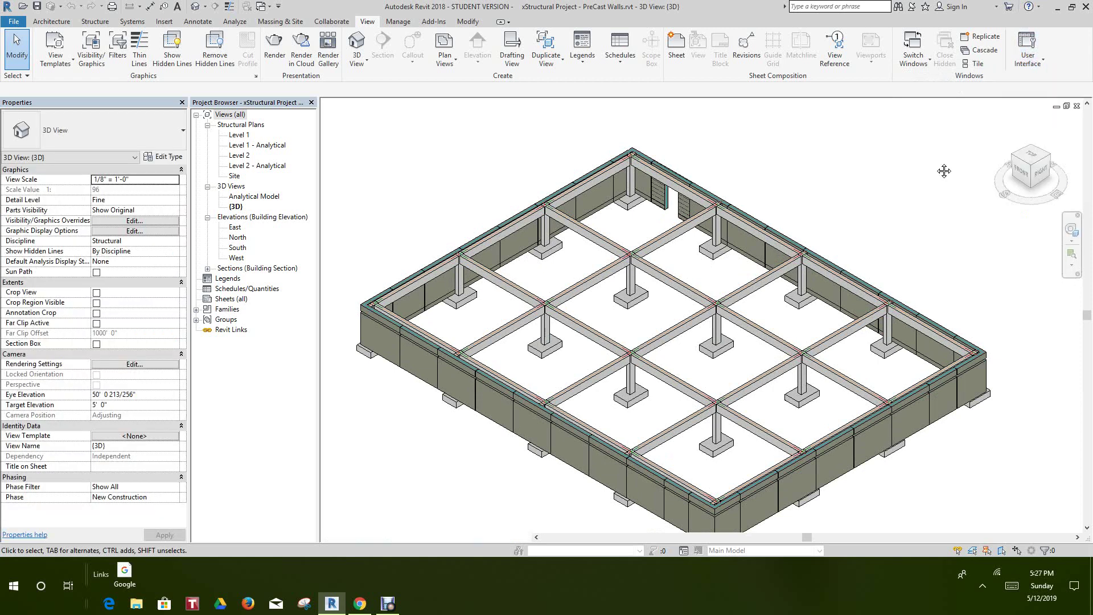
Examine the navigation bar's customization options, including the docking positions and opacity choices.
scroll(941, 181, "down", 3)
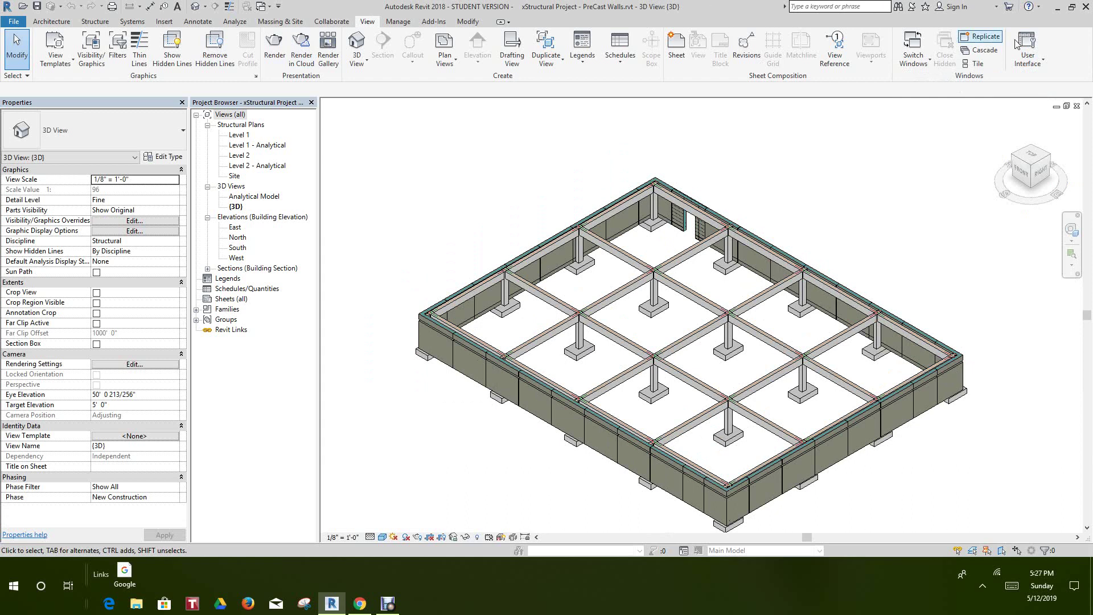
scroll(967, 166, "down", 1)
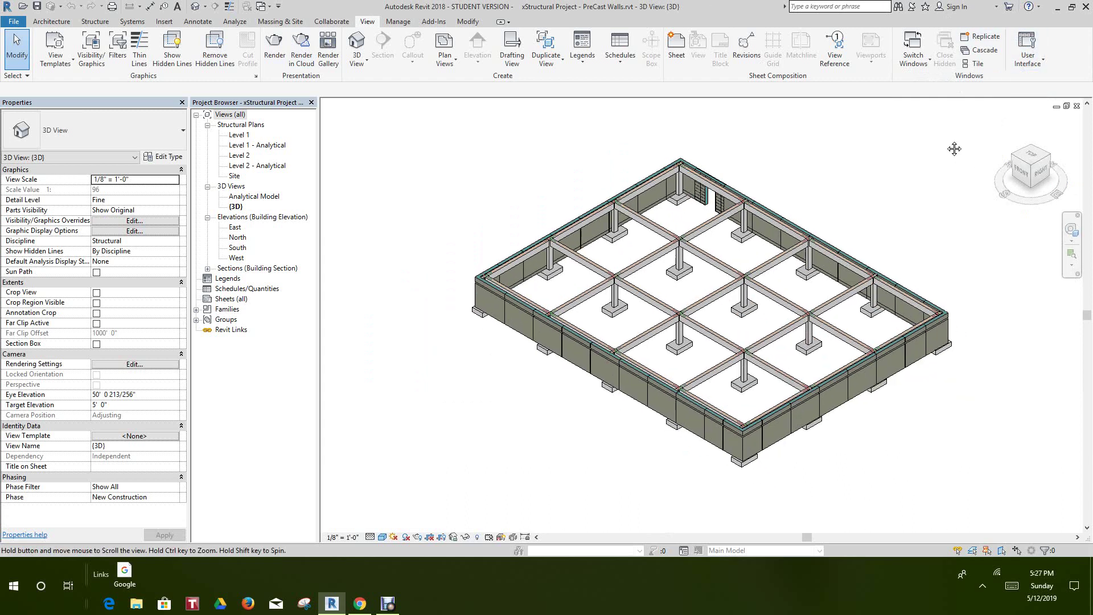
middle_click_drag(963, 159, 953, 144)
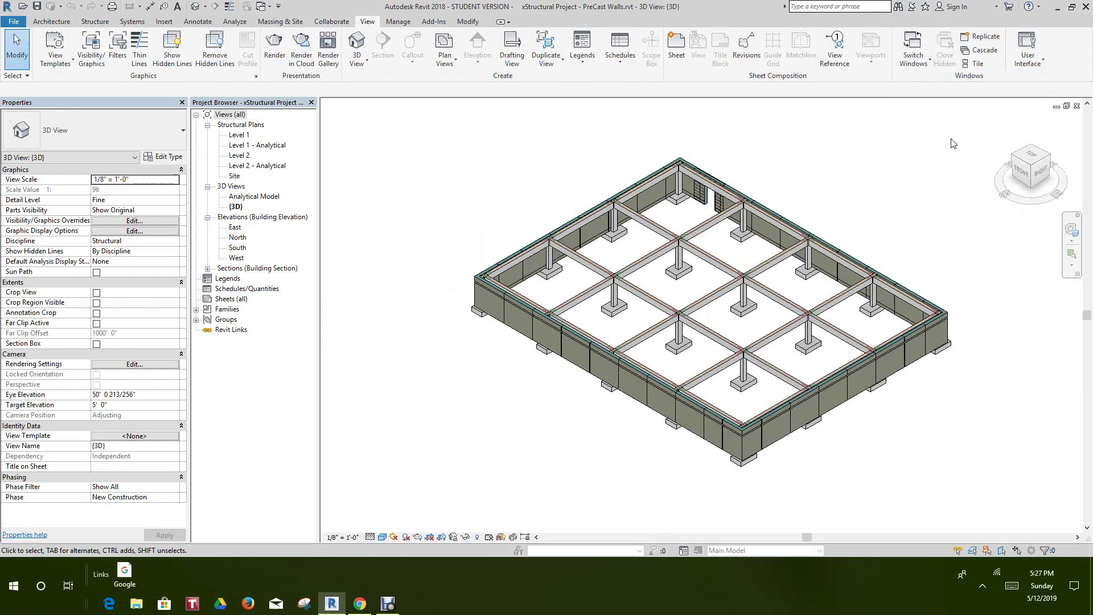
middle_click_drag(956, 158, 960, 163)
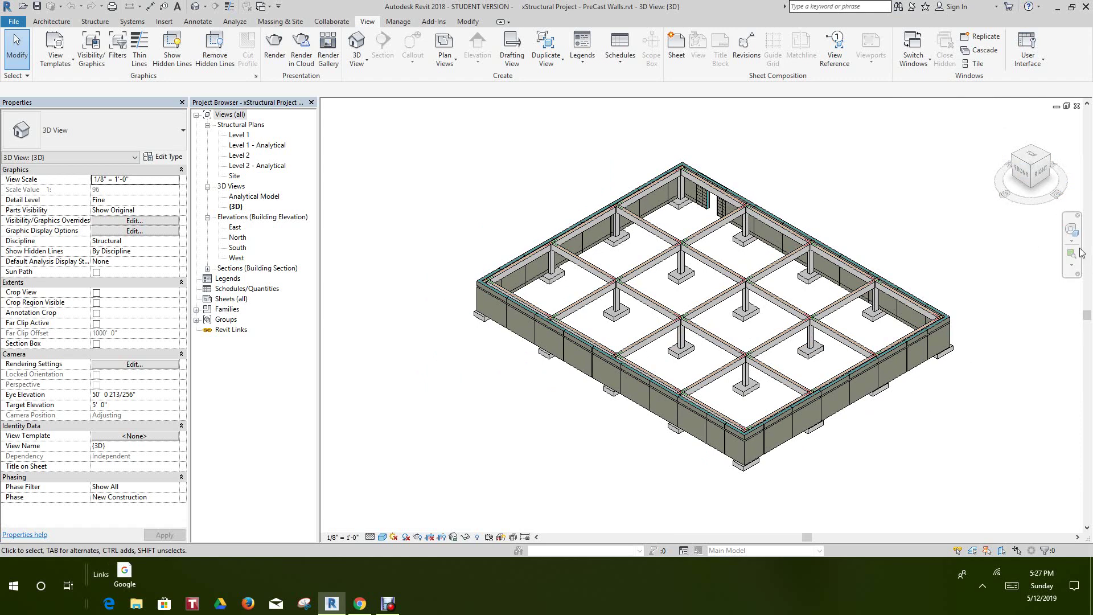
left_click(1079, 275)
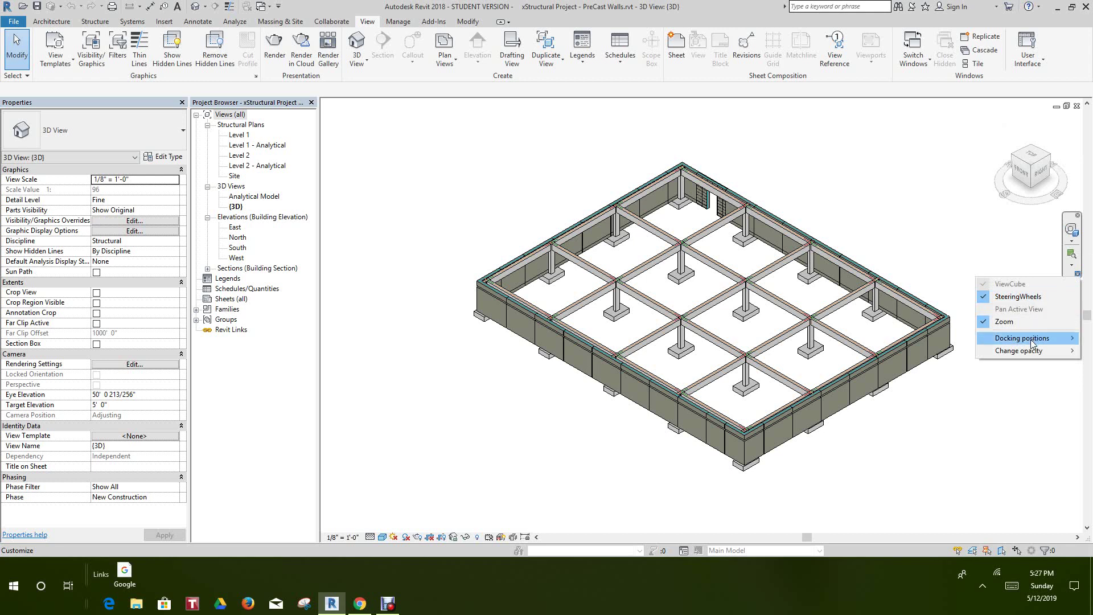
mouse_move(1032, 342)
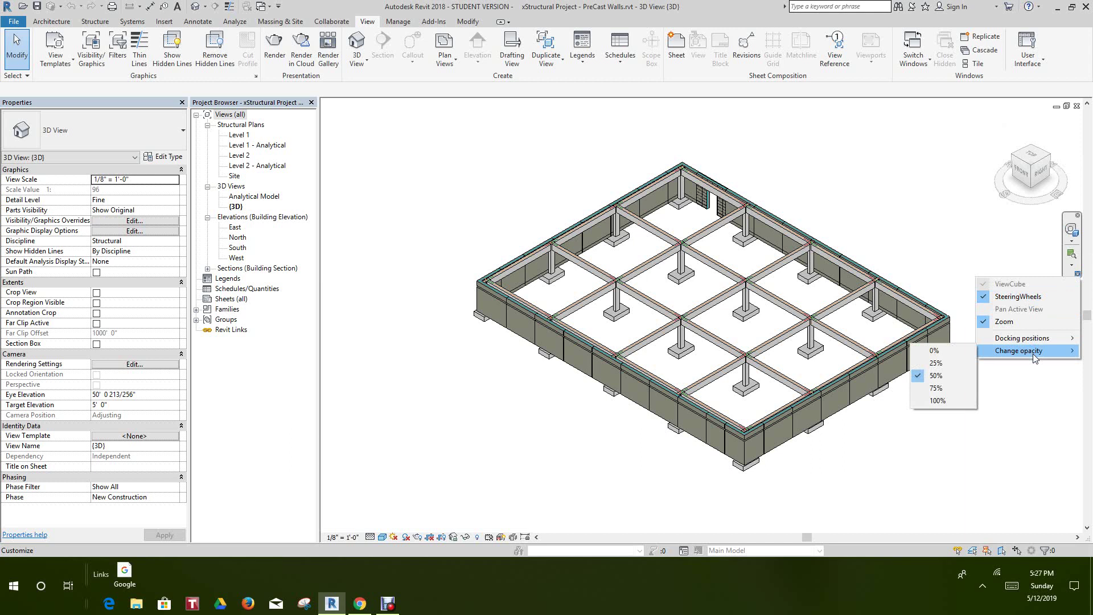
left_click(966, 242)
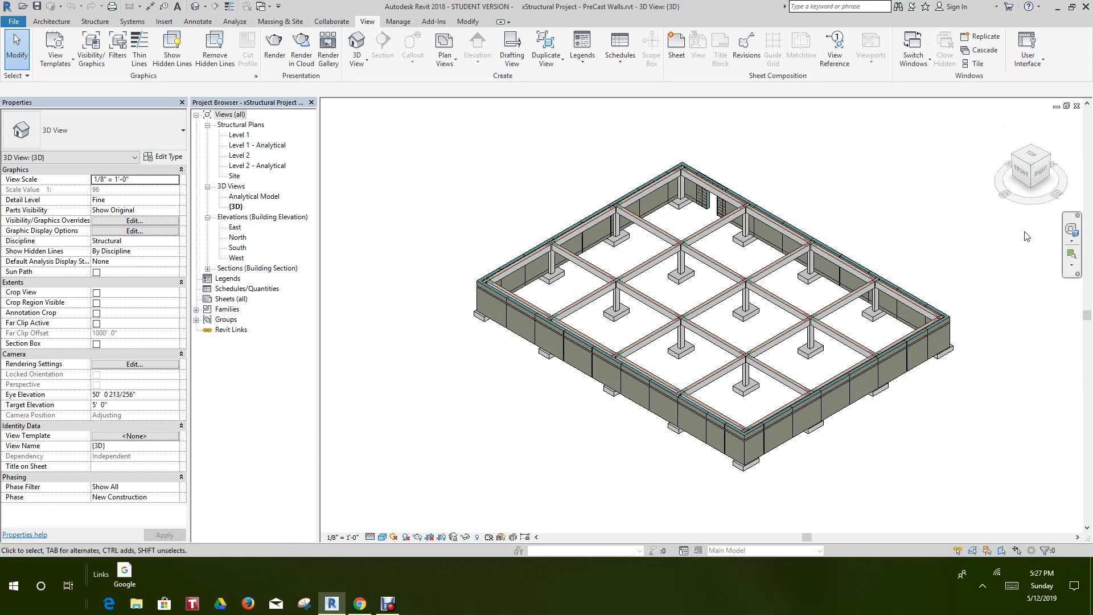
Switch the steering wheel type to Full Navigation Wheel and bring the wheel into the 3D view.
middle_click_drag(1029, 236, 1010, 251)
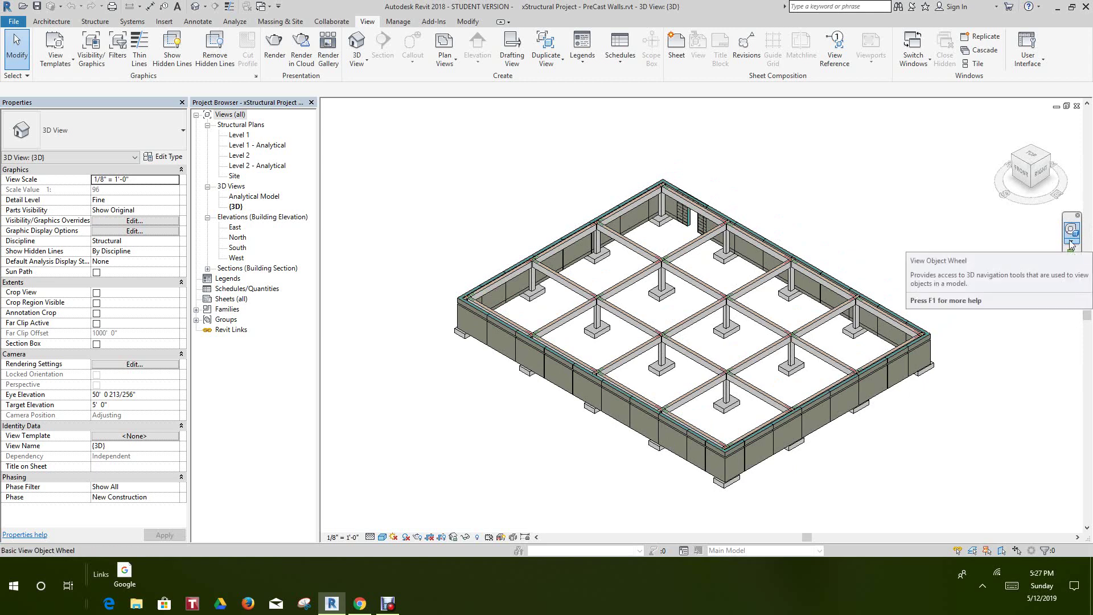
left_click(1071, 241)
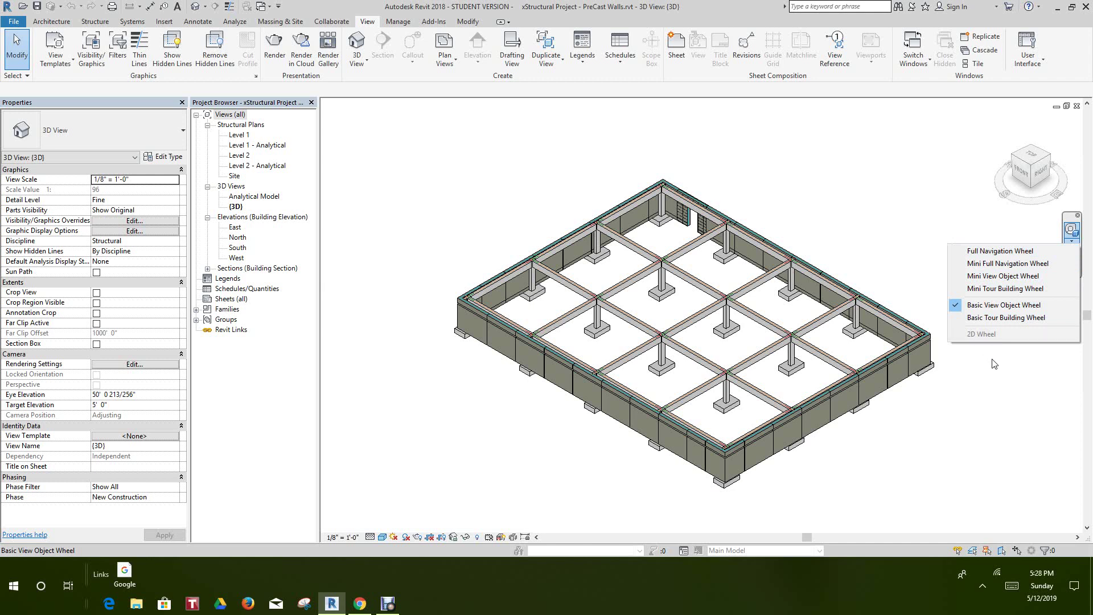
left_click(953, 255)
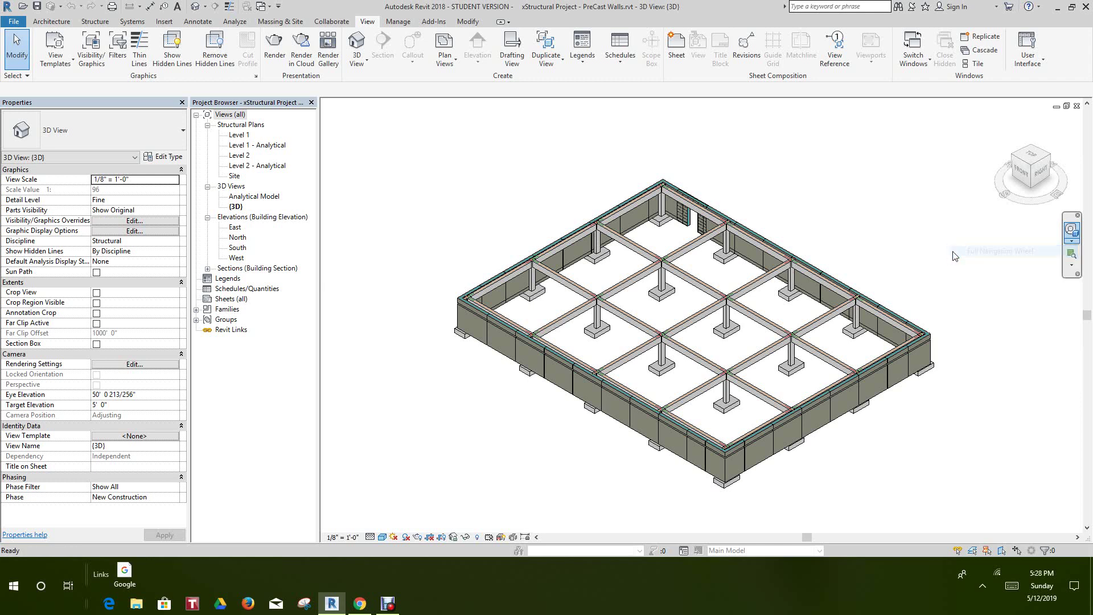
left_click(1072, 240)
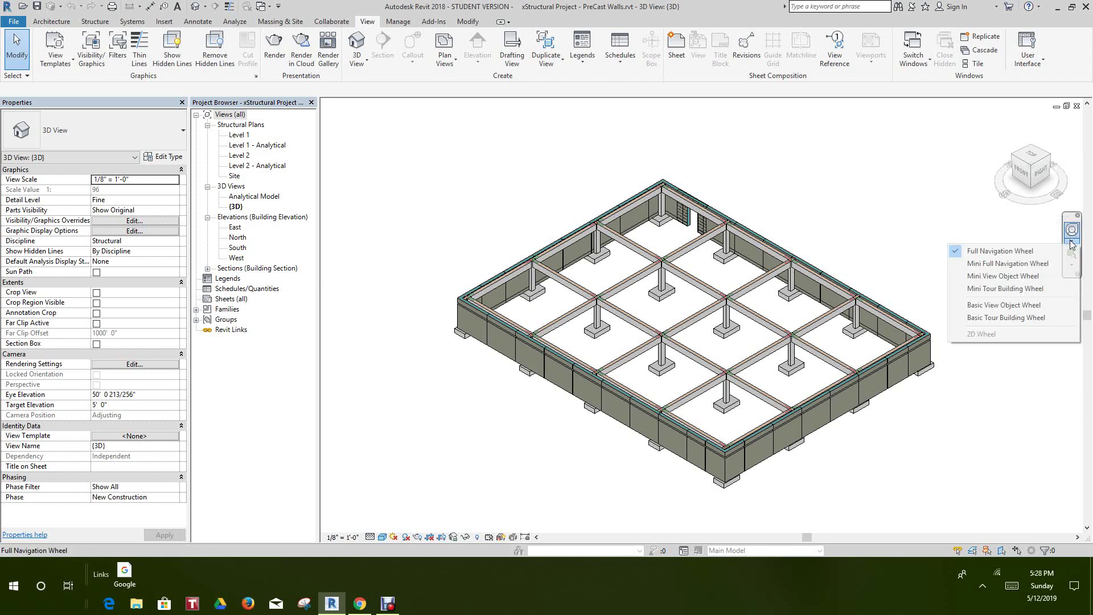
left_click(982, 414)
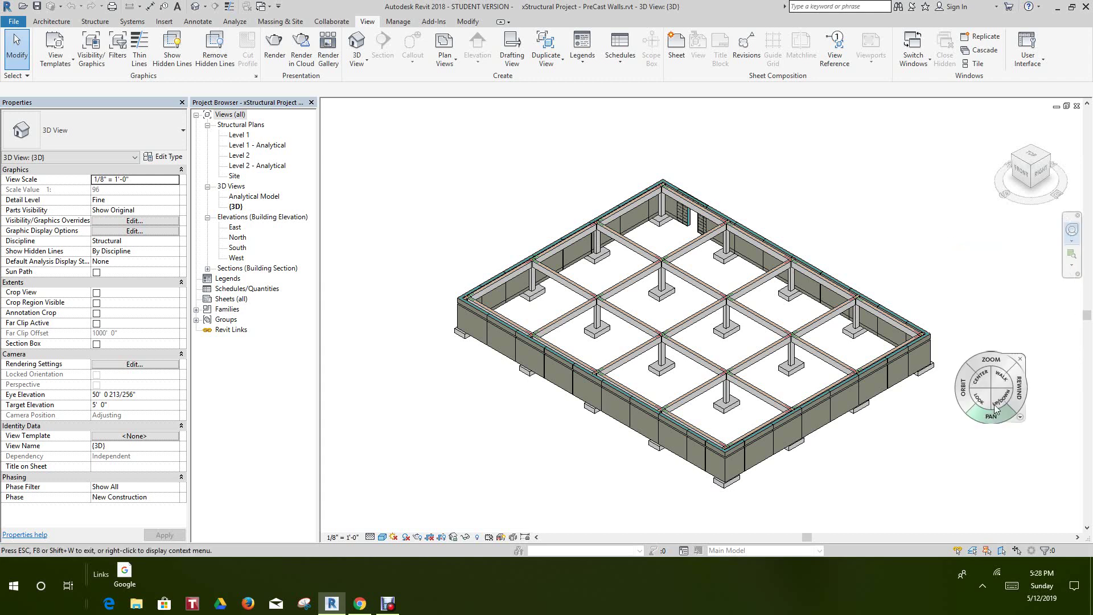
Orbit the structural model with the navigation wheel to face its right and back sides, and zoom out.
scroll(1025, 262, "up", 1)
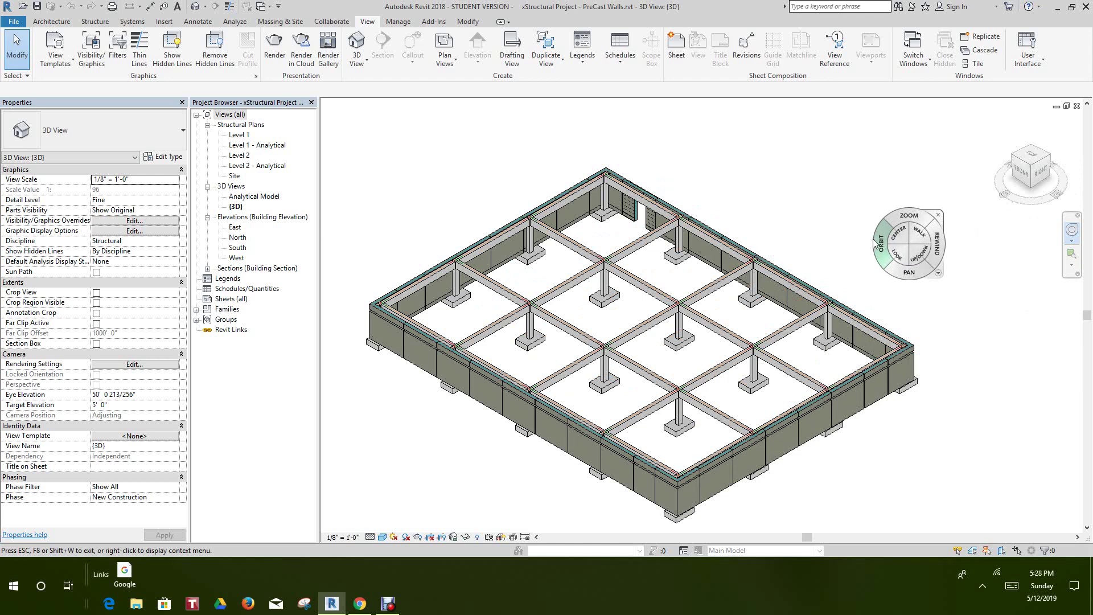
left_click_drag(882, 249, 657, 243)
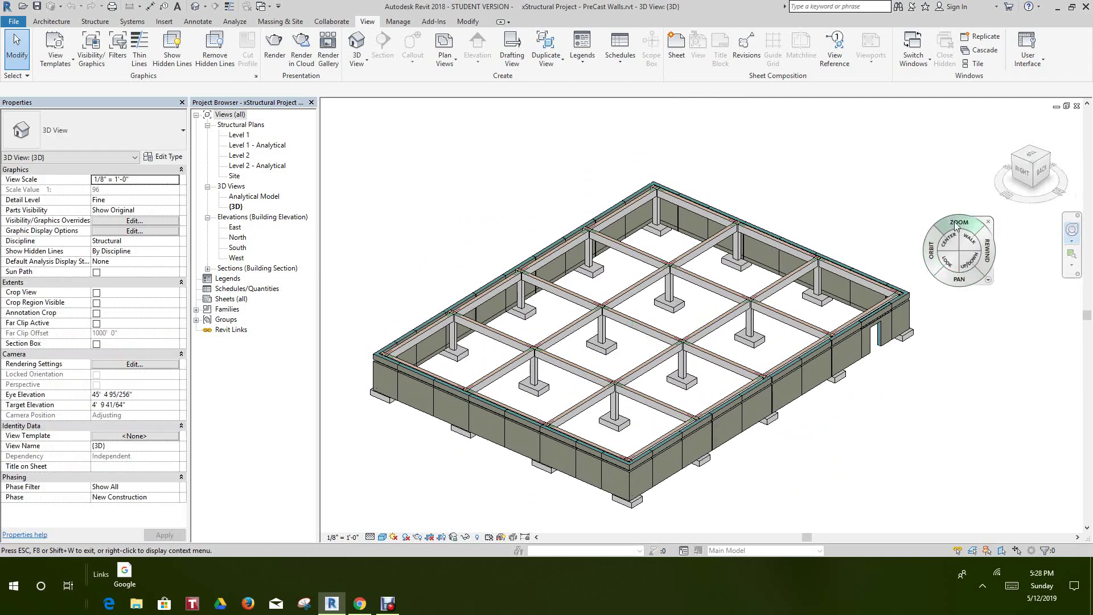
left_click_drag(936, 240, 848, 280)
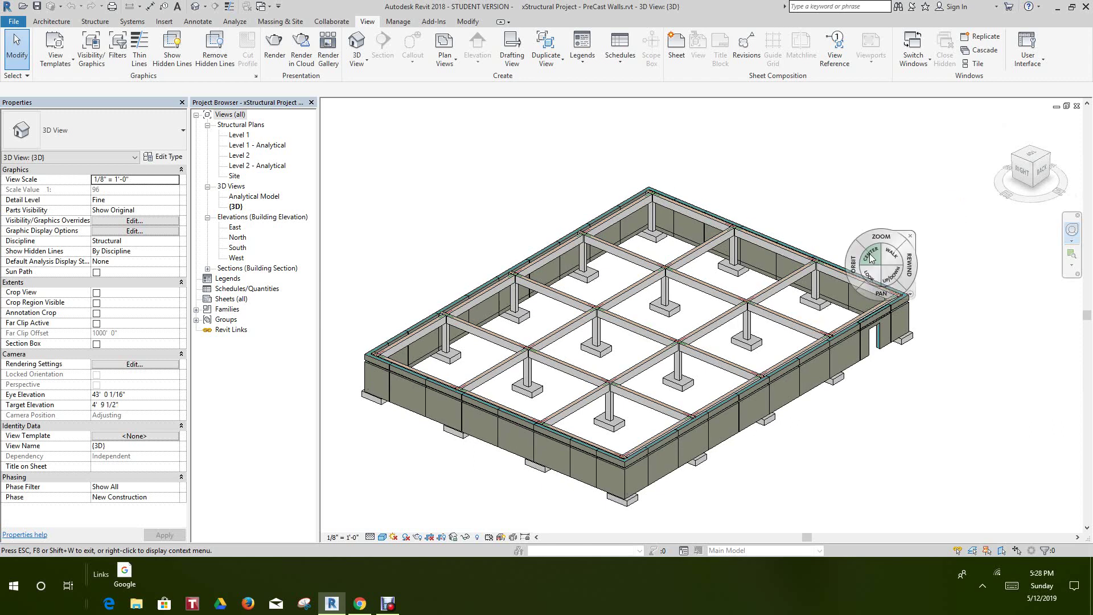
mouse_move(876, 239)
left_mouse_down()
mouse_move(892, 184)
mouse_move(877, 285)
mouse_move(876, 243)
left_mouse_up()
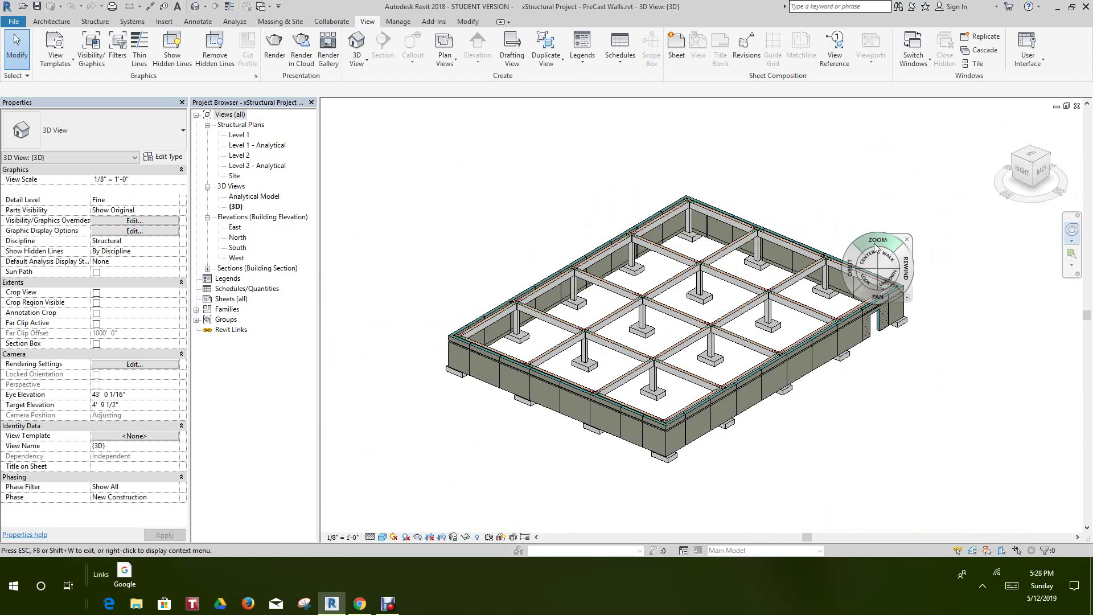
Browse the view history thumbnails with the navigation wheel's Rewind tool.
left_click(907, 274)
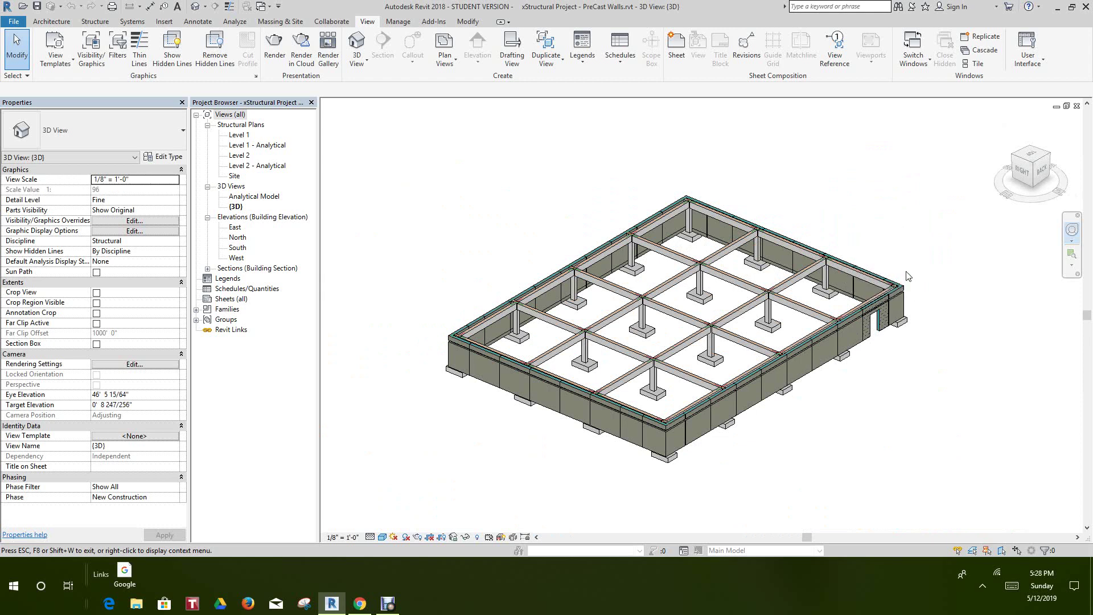
left_click(909, 272)
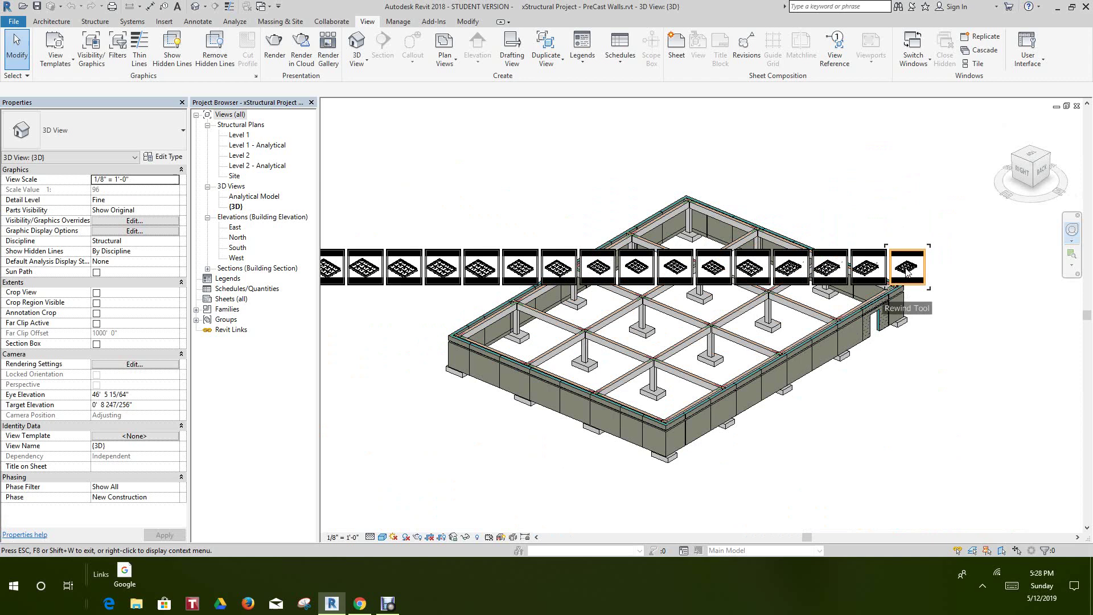
left_click_drag(907, 272, 982, 272)
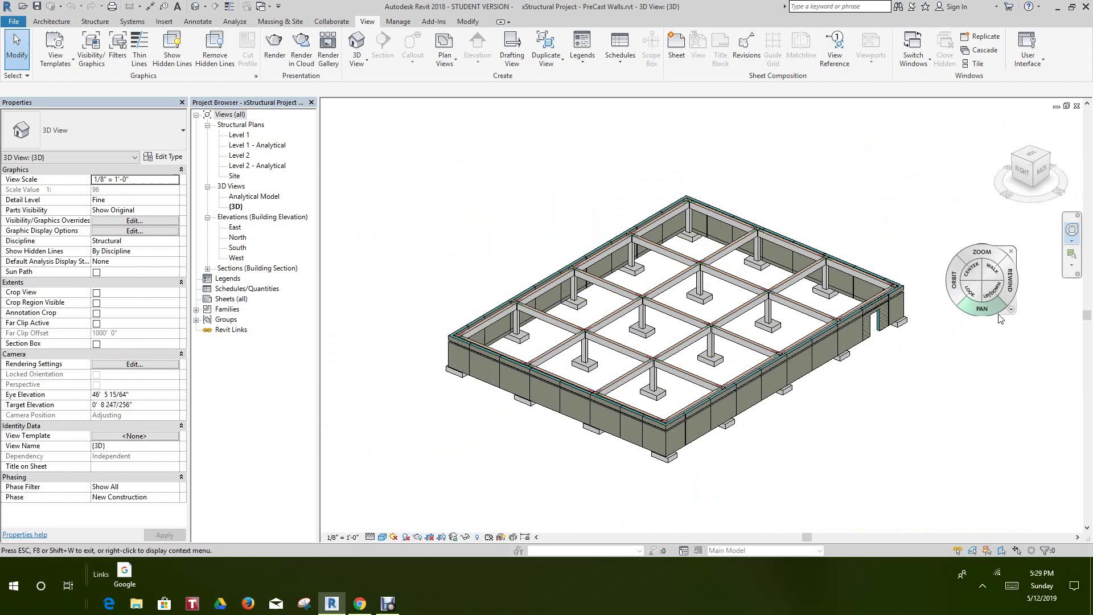
Reposition the model in the 3D view with the wheel's Pan tool and close the wheel.
left_click(987, 315)
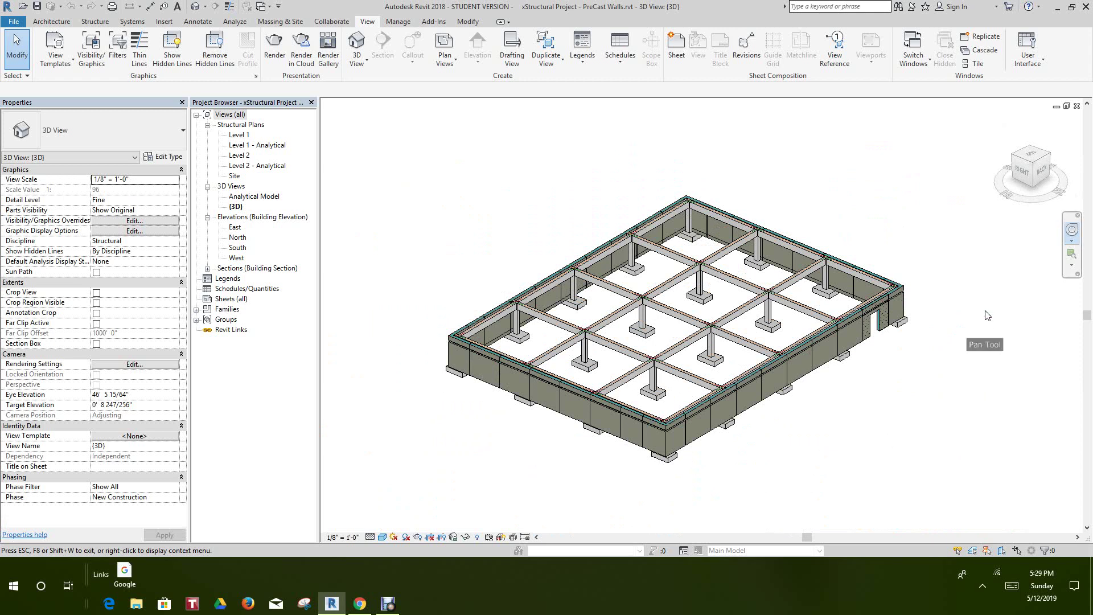
left_click_drag(986, 315, 952, 347)
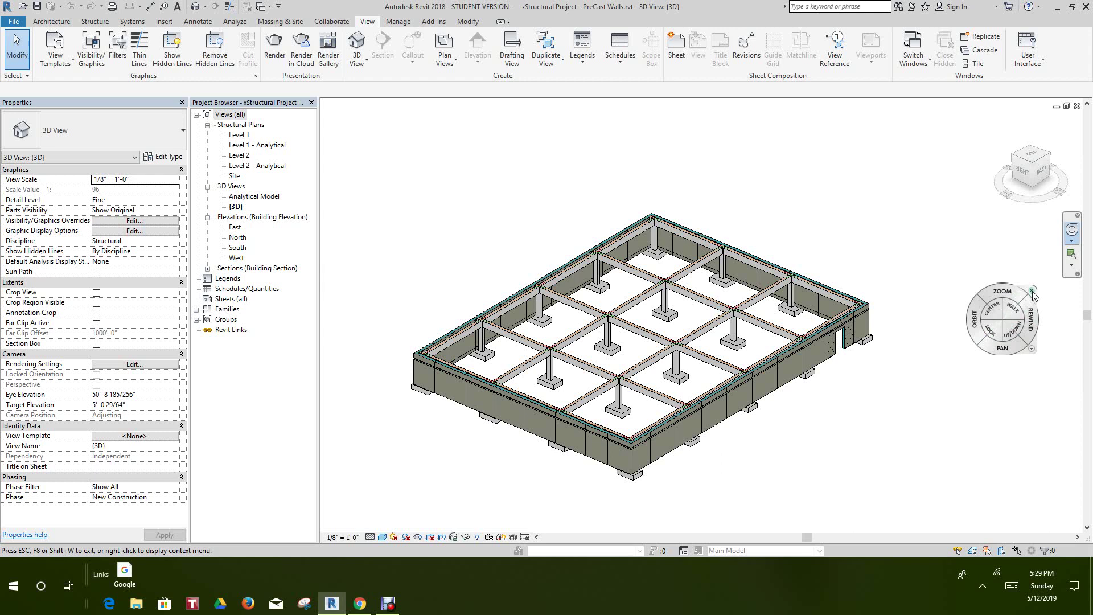
left_click(1032, 292)
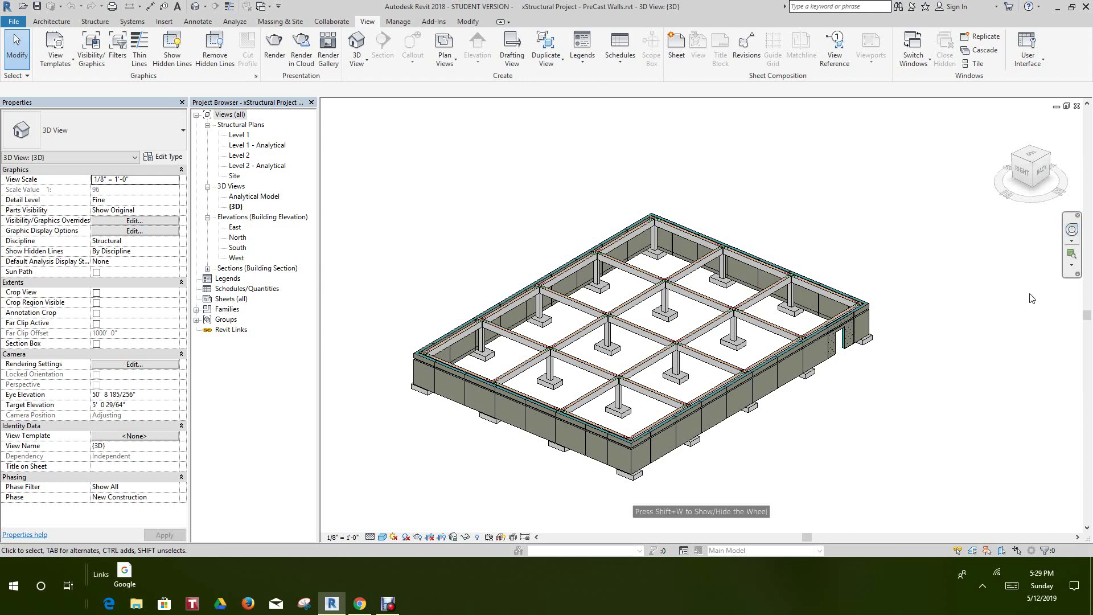
Bring up the Full Navigation Wheel to review its options menu, and review the navigation bar's zoom options.
left_click(1073, 234)
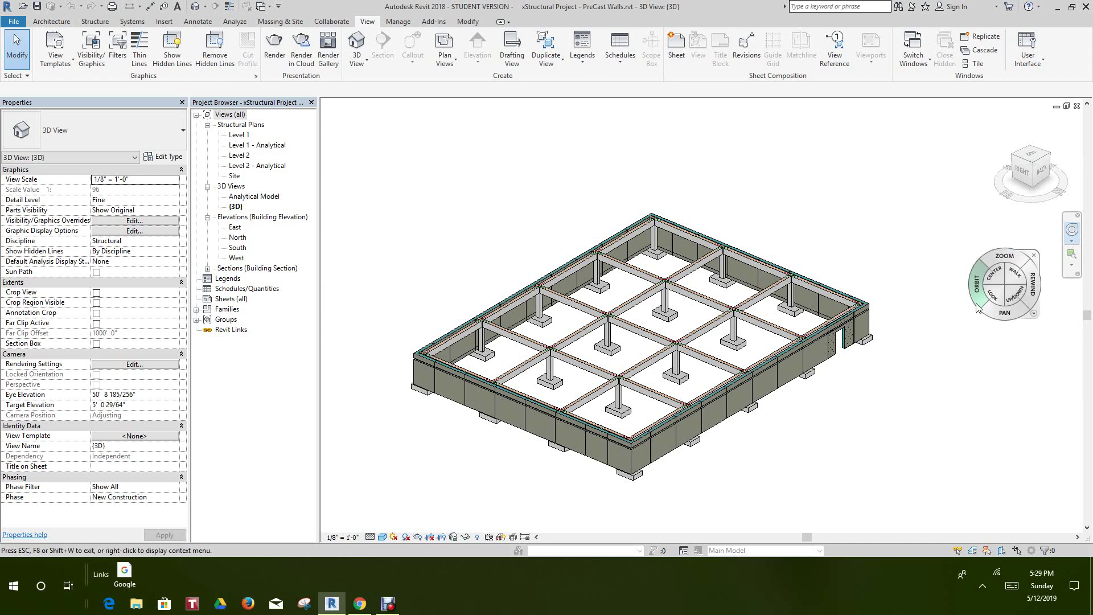
left_click(1034, 316)
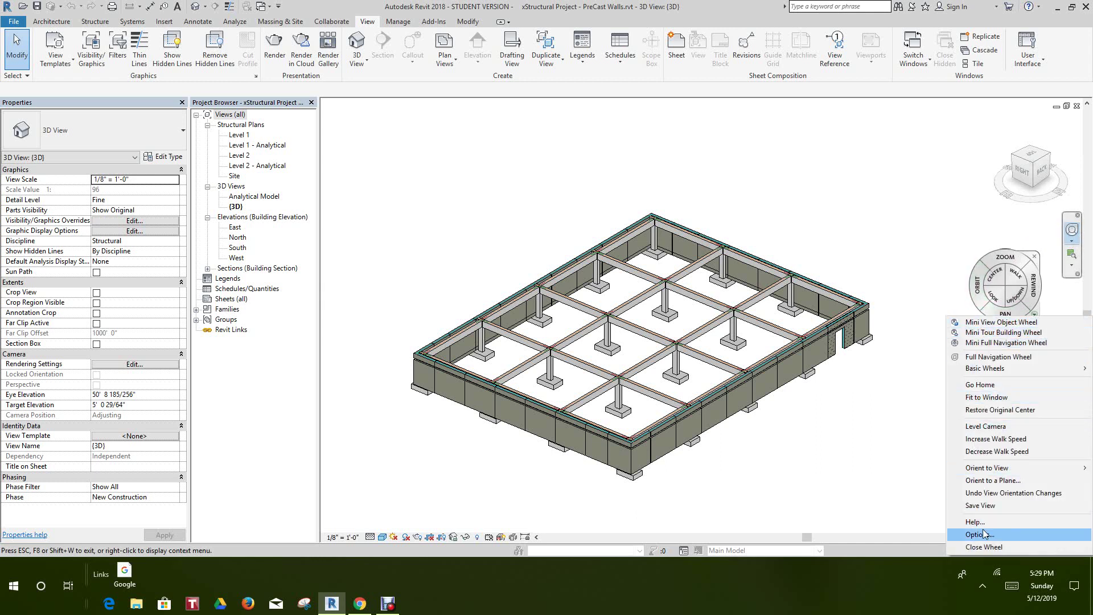
left_click(923, 348)
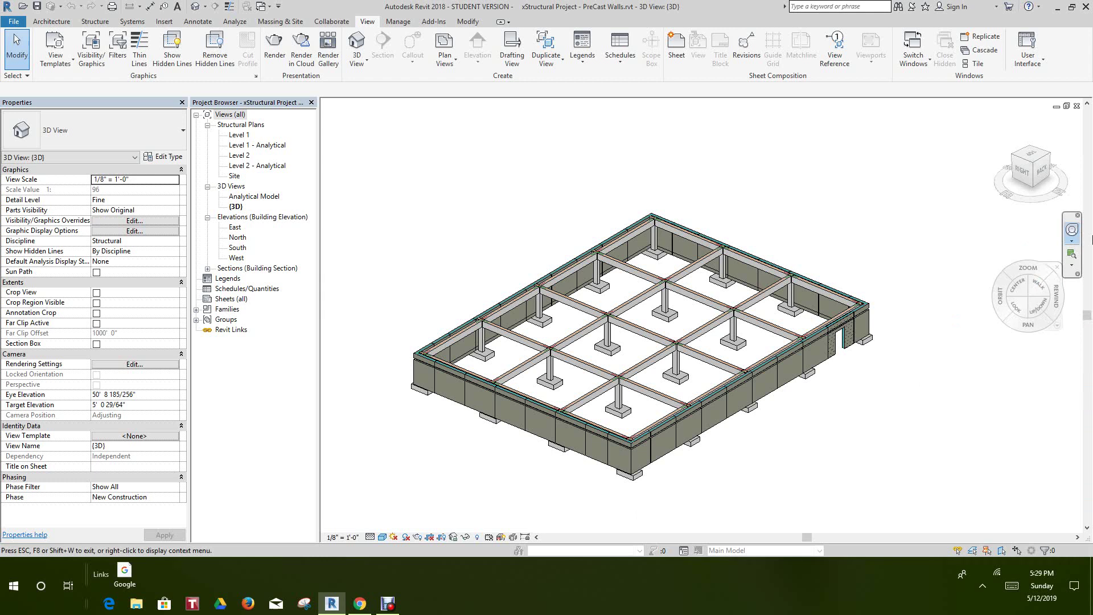
left_click(1073, 266)
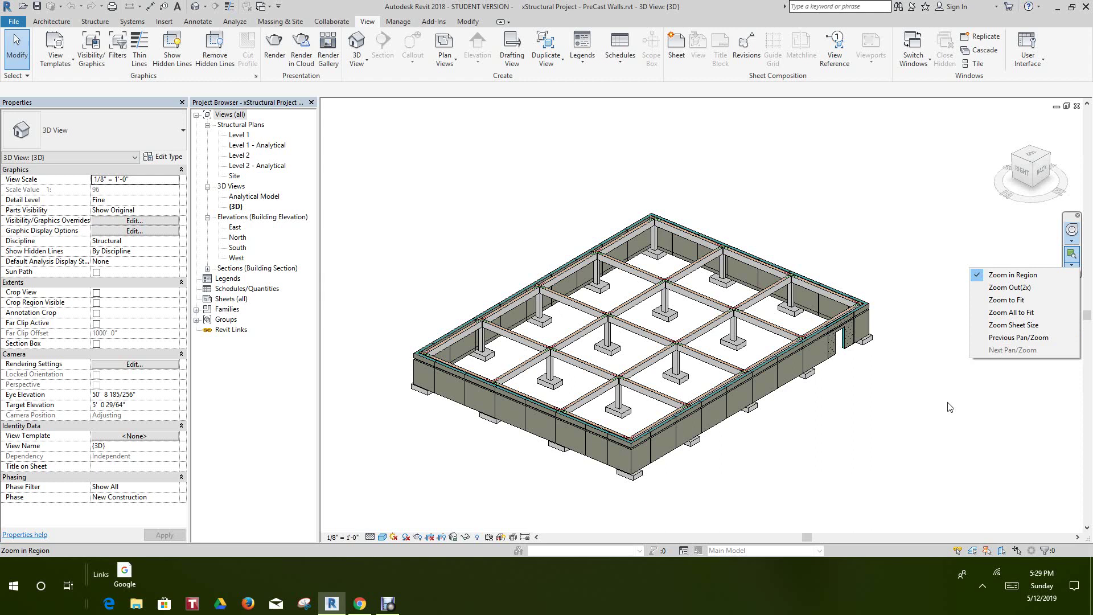
Show and hide the navigation wheel in the 3D view, and zoom out from the model.
key("shift+w")
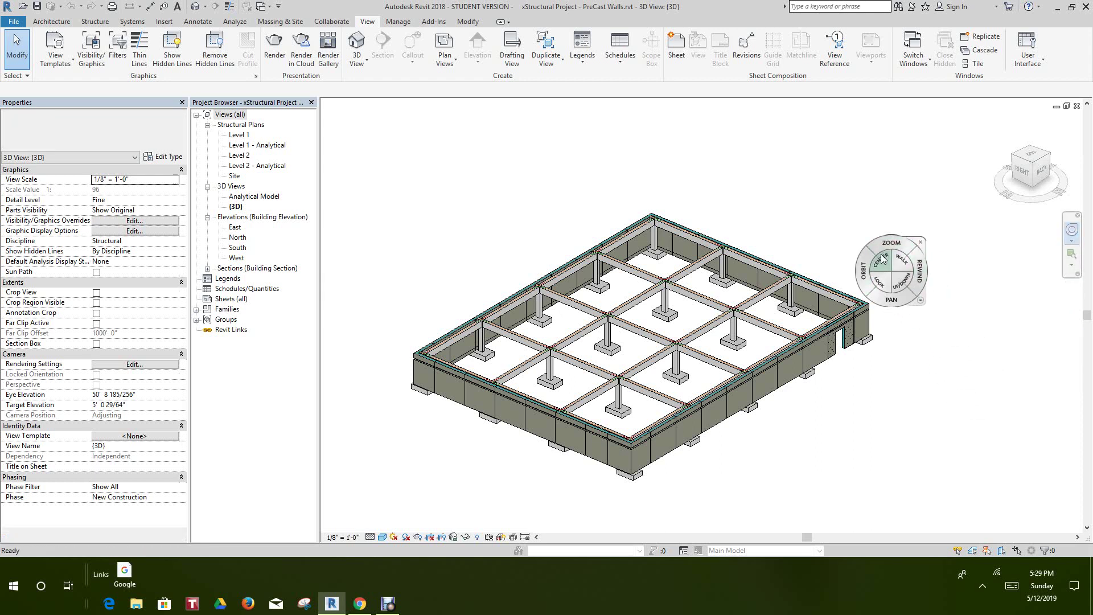
key("Escape")
right_click(883, 254)
left_click(880, 223)
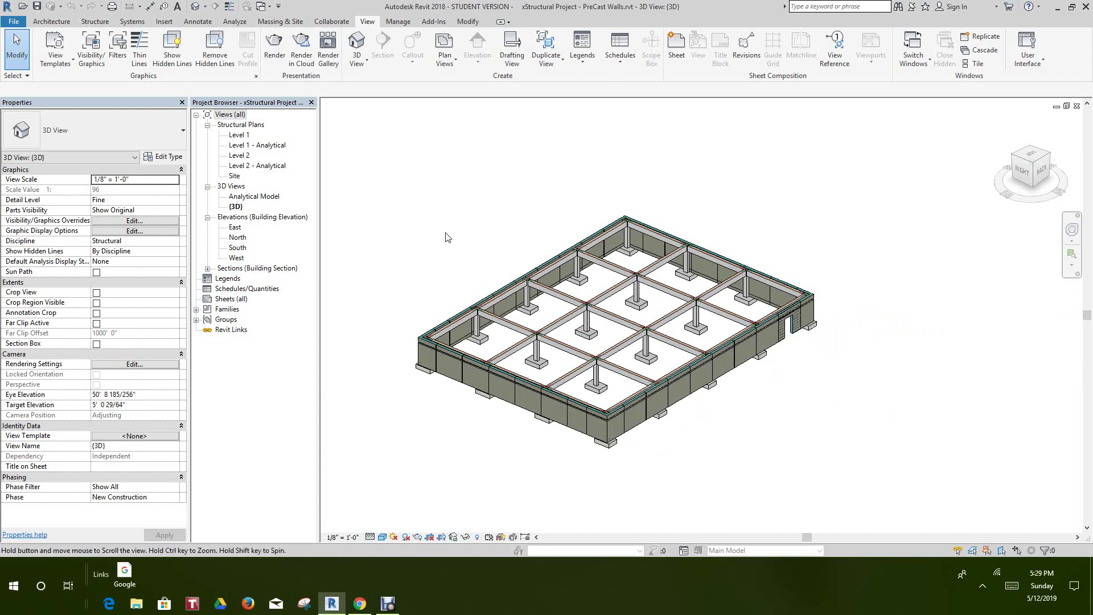
scroll(449, 239, "down", 2)
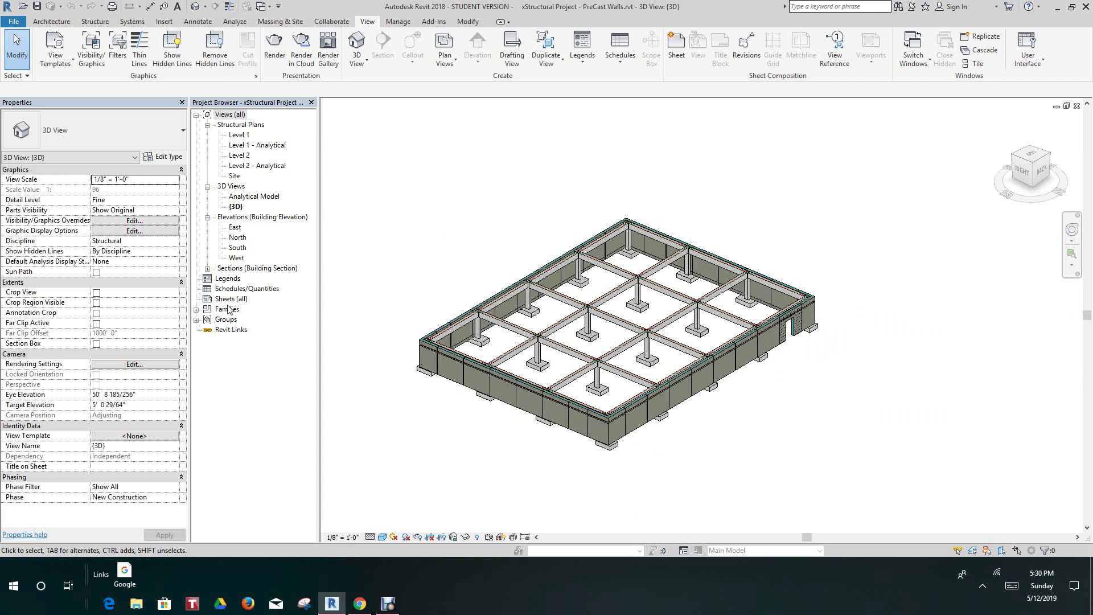
Open the Level 1 structural plan and frame the column grid larger in the view.
double_click(244, 137)
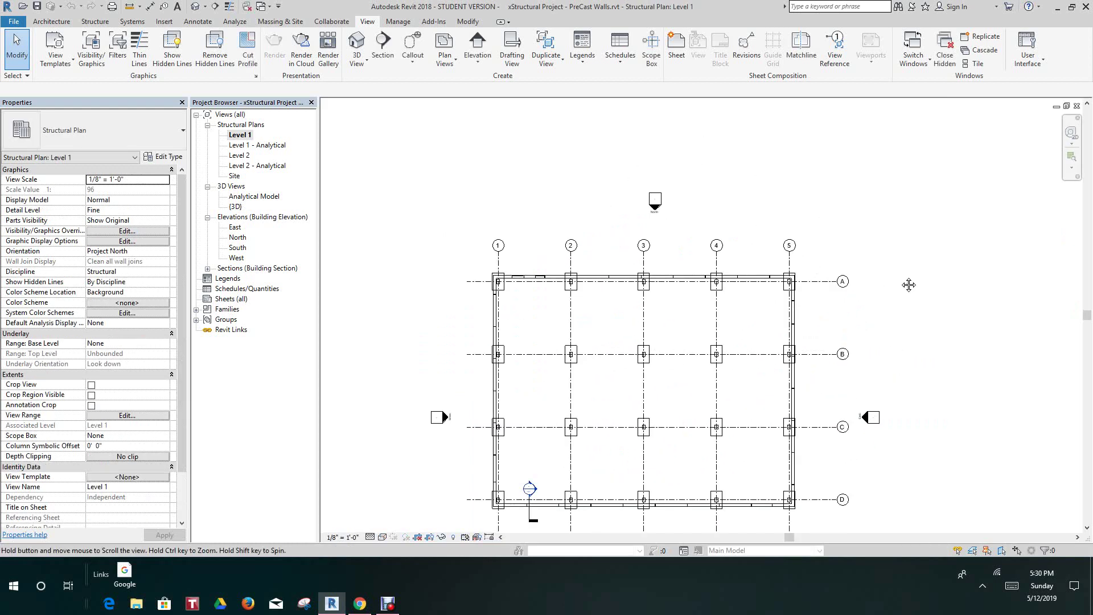
middle_click_drag(907, 283, 895, 236)
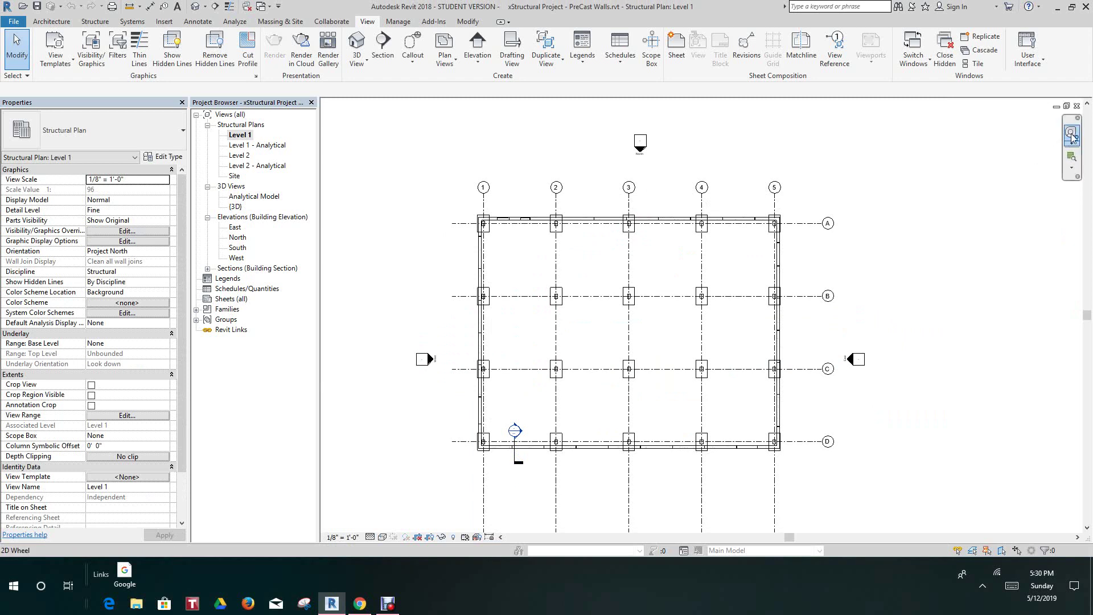
scroll(854, 274, "up", 3)
scroll(864, 256, "down", 2)
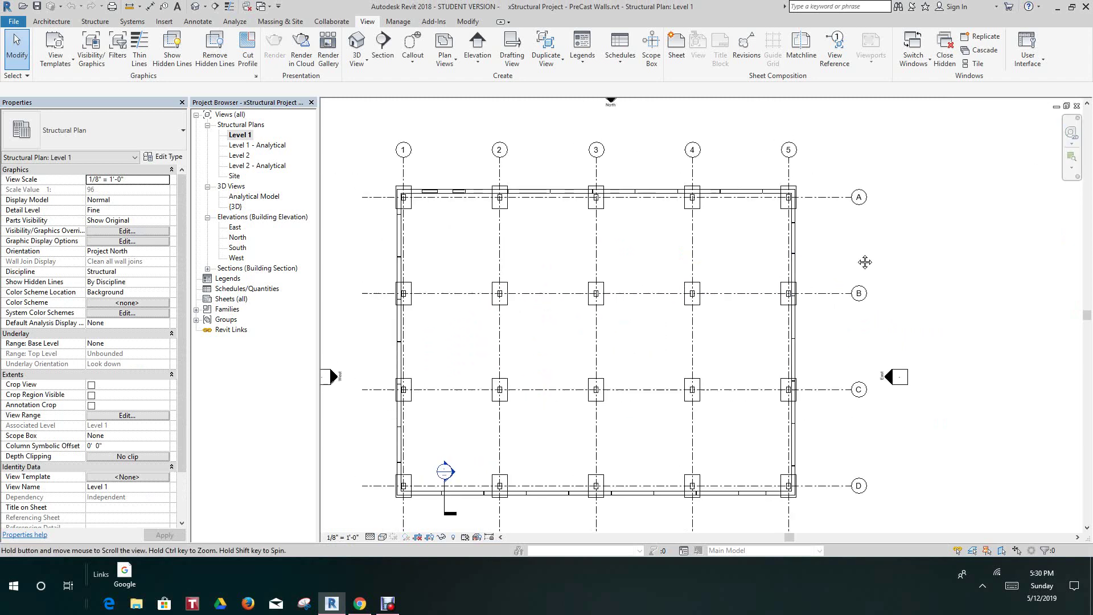
middle_click_drag(864, 256, 871, 258)
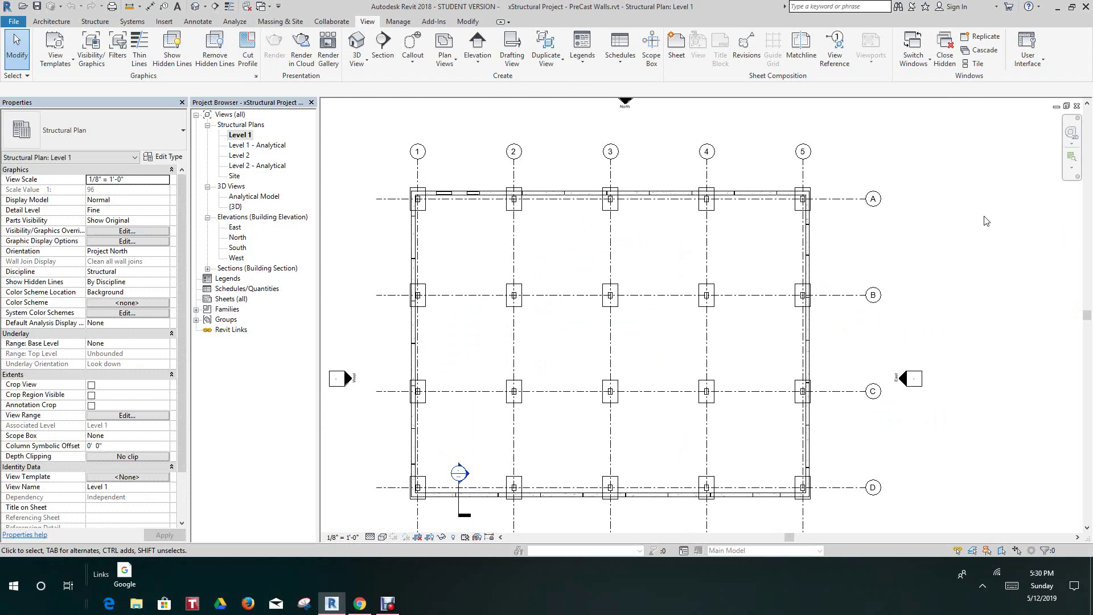
Bring up the 2D steering wheel in the Level 1 plan and use it to pan and zoom in near grids A and 5.
left_click(1072, 132)
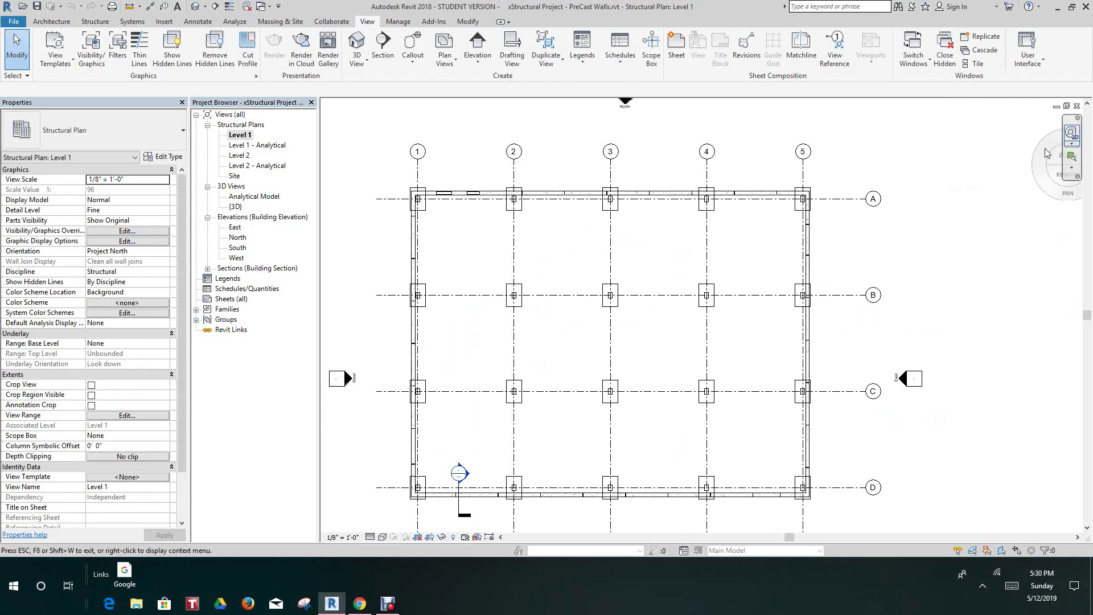
left_click_drag(1004, 177, 700, 185)
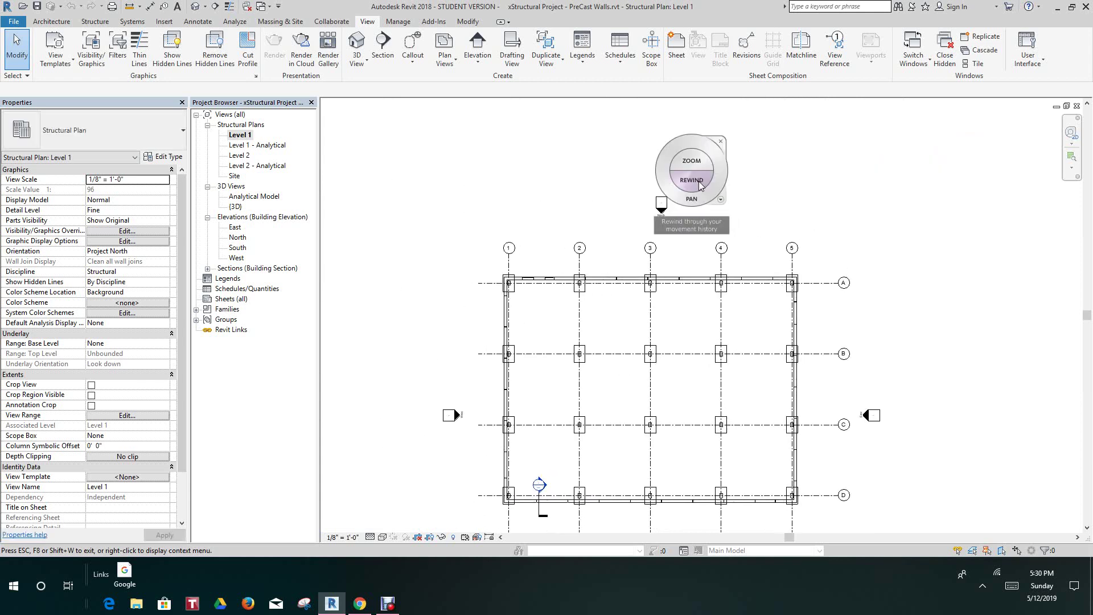
left_click_drag(692, 199, 698, 164)
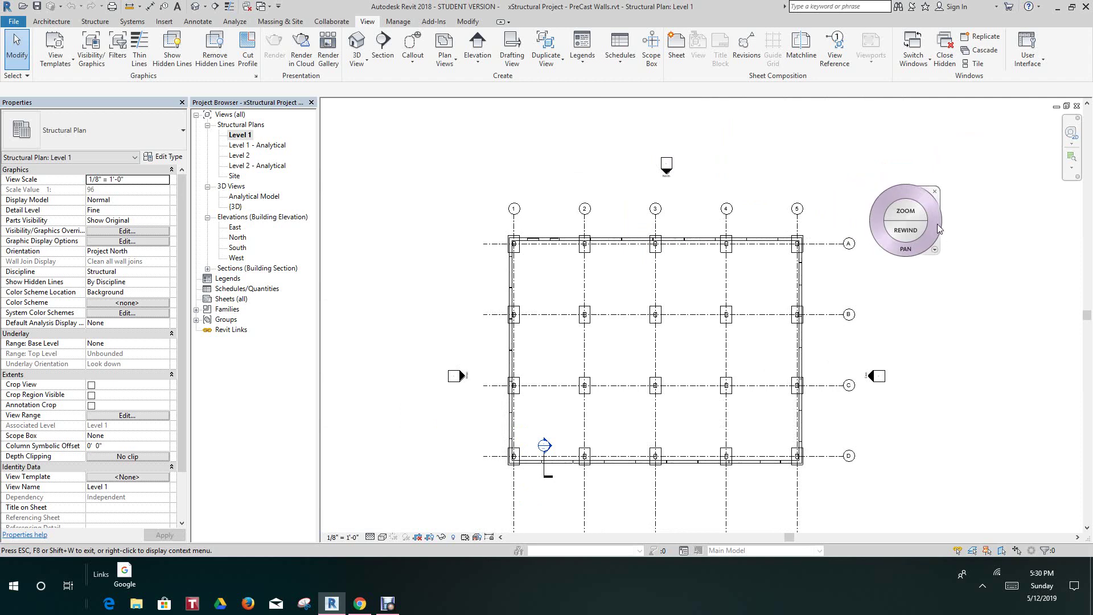
scroll(789, 315, "up", 3)
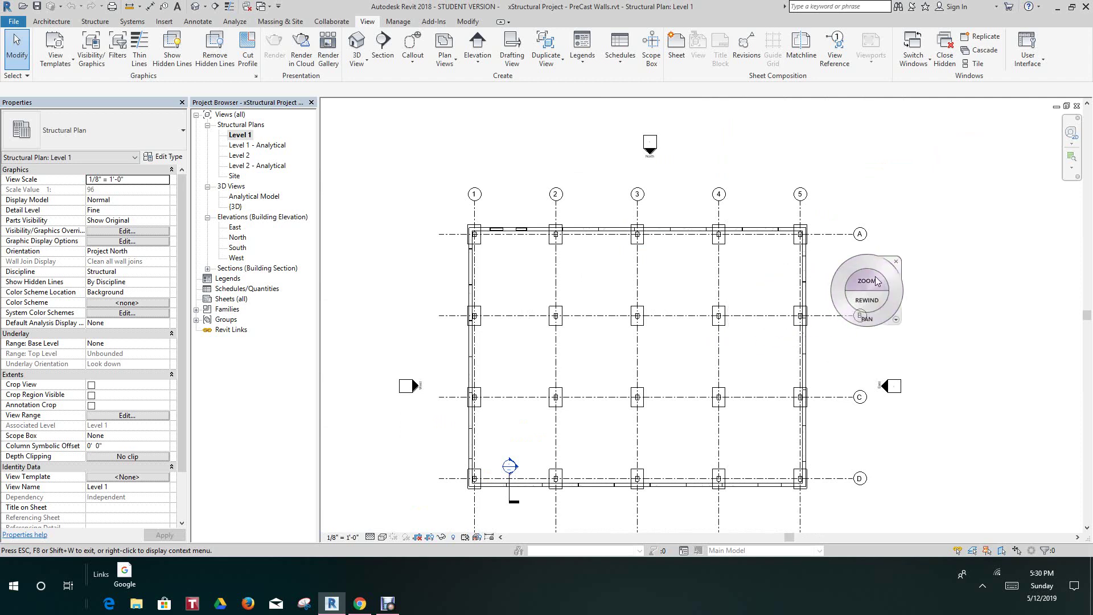
left_click_drag(877, 281, 887, 302)
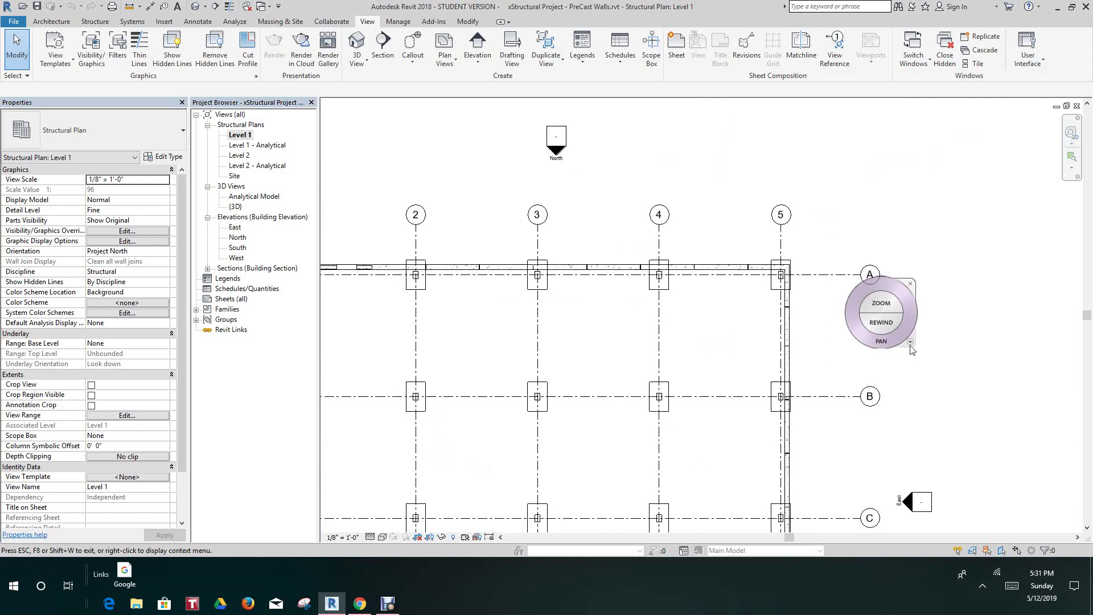
Review the 2D wheel's options menu and close the wheel.
left_click(911, 345)
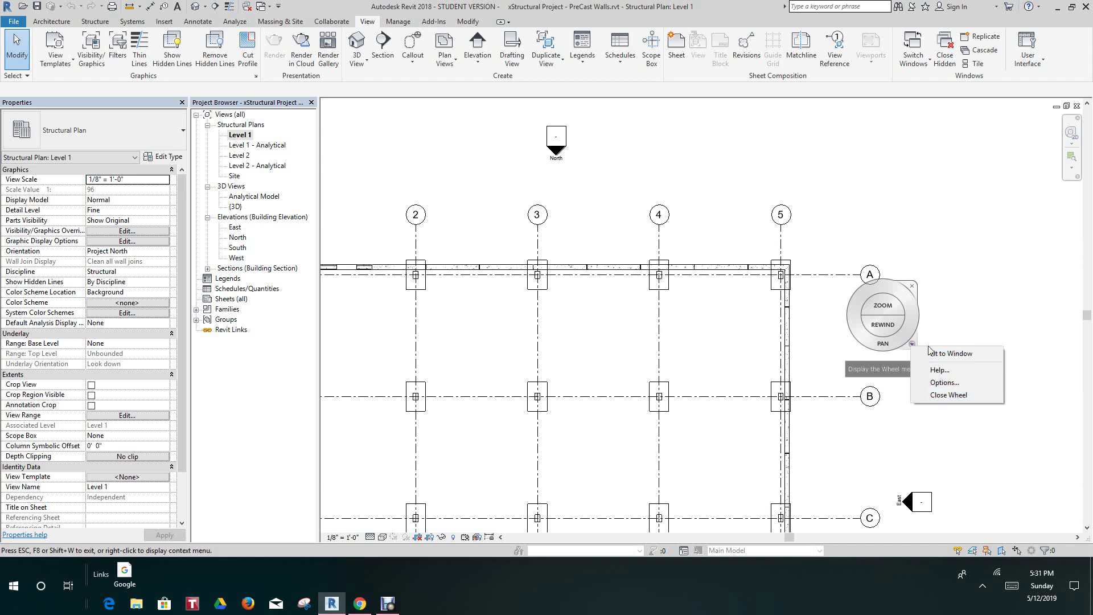
left_click(912, 287)
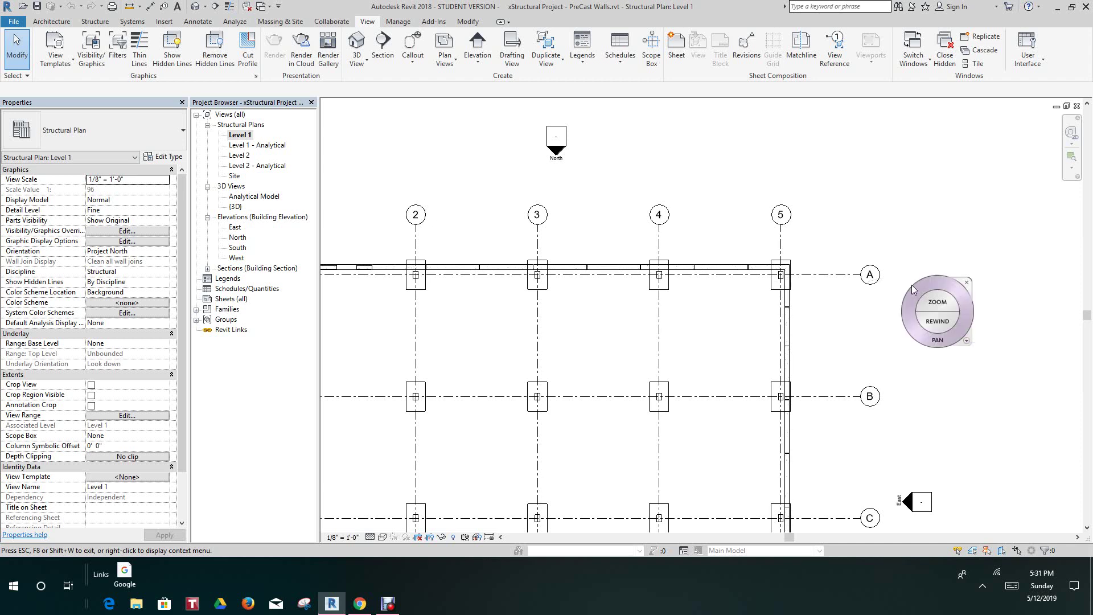
left_click(968, 283)
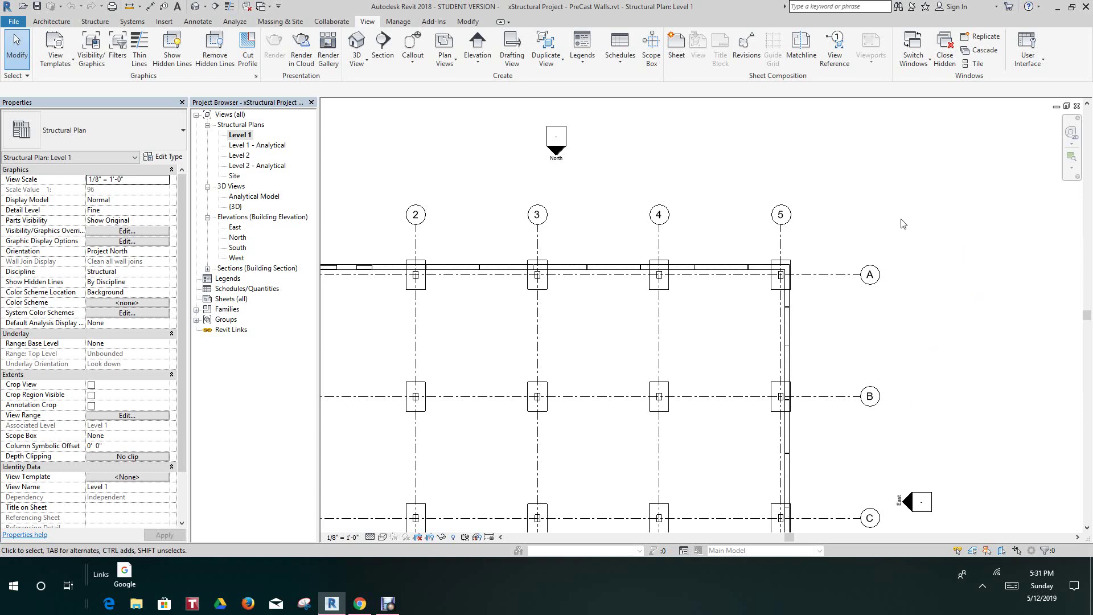
Examine the User Interface list of window elements, including the ViewCube and Navigation Bar options.
scroll(909, 238, "down", 2)
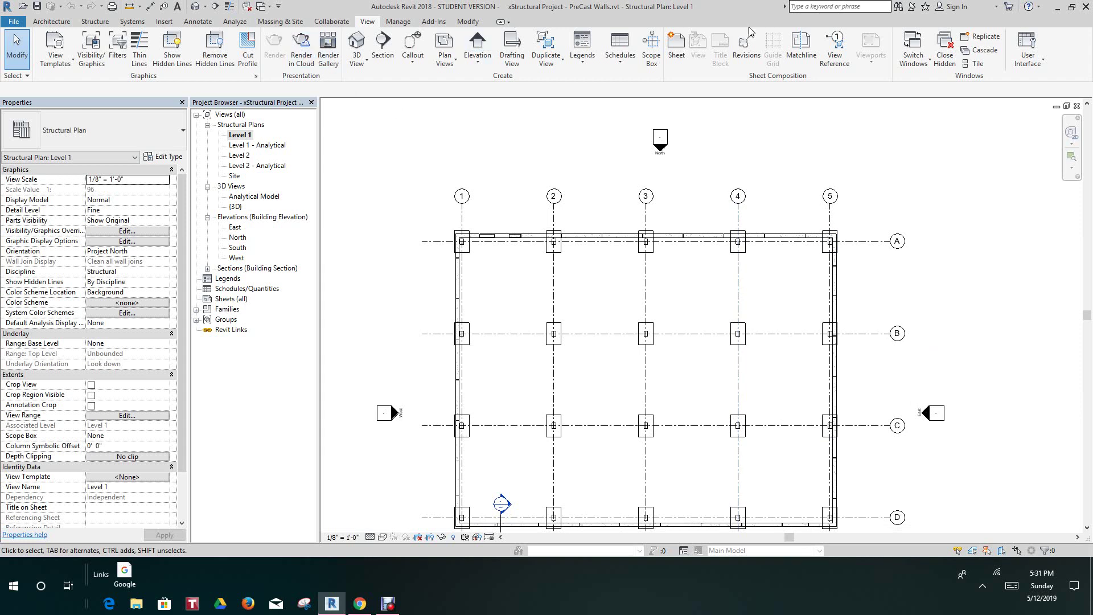
left_click(1020, 59)
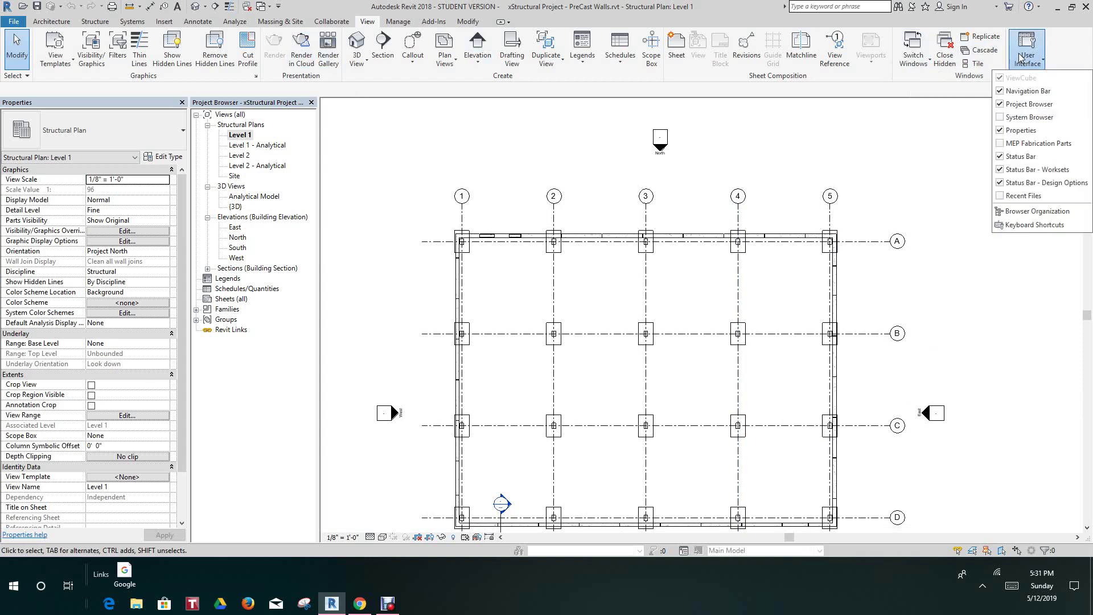
left_click(866, 195)
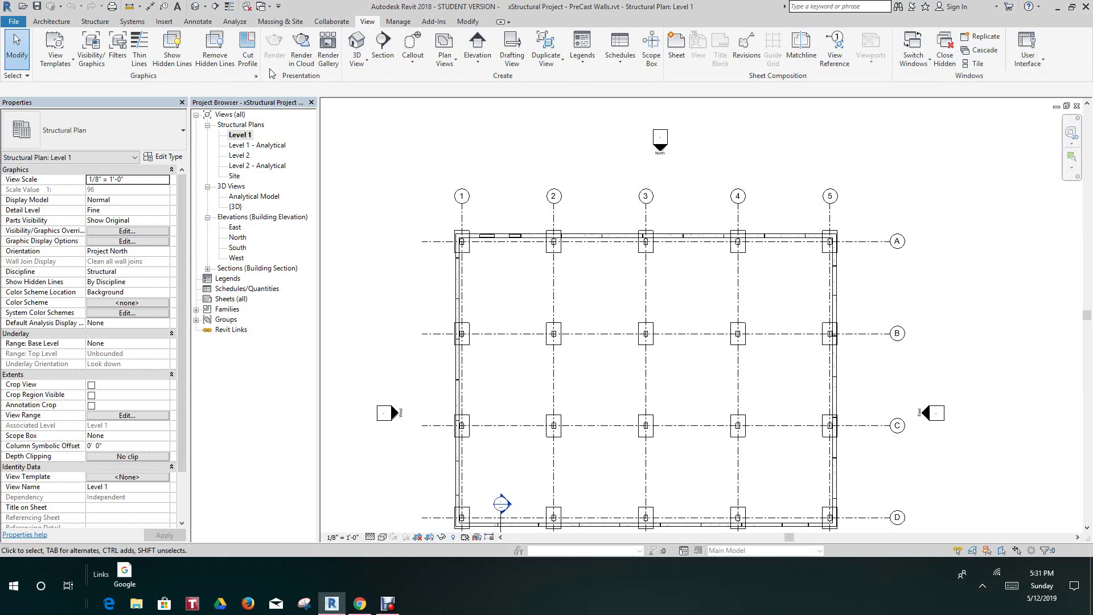
Open the default 3D view and center the whole structural model in it.
left_click(195, 7)
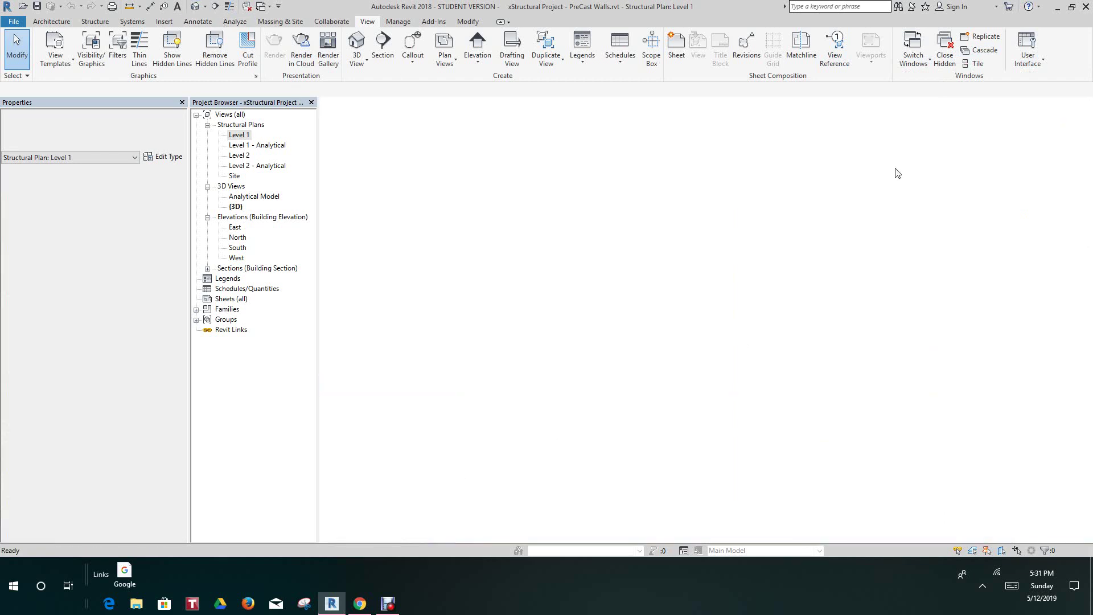
scroll(918, 232, "up", 3)
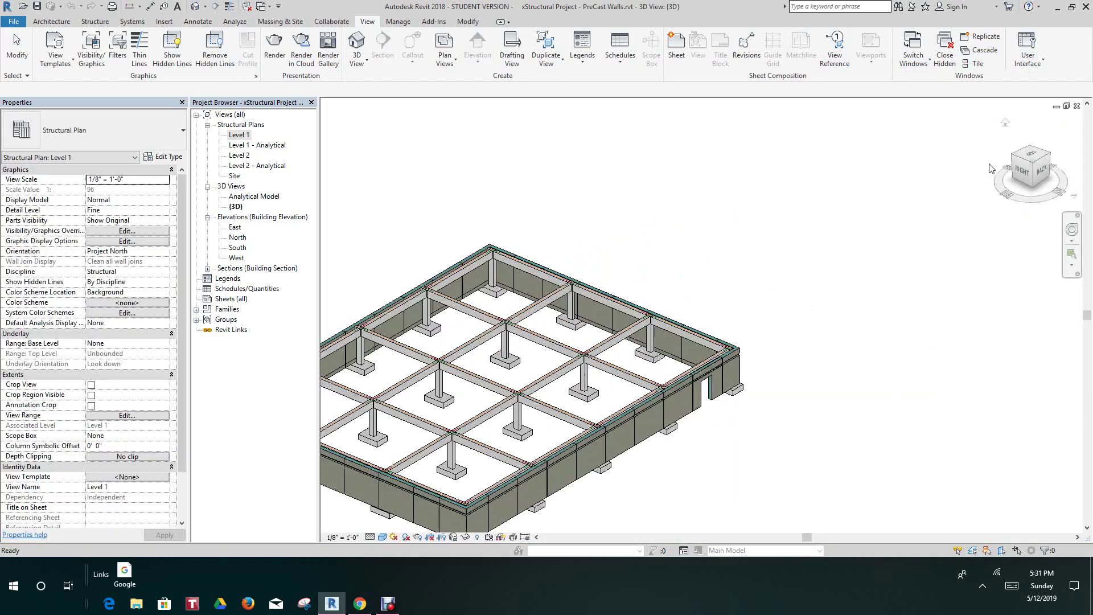
scroll(922, 243, "down", 2)
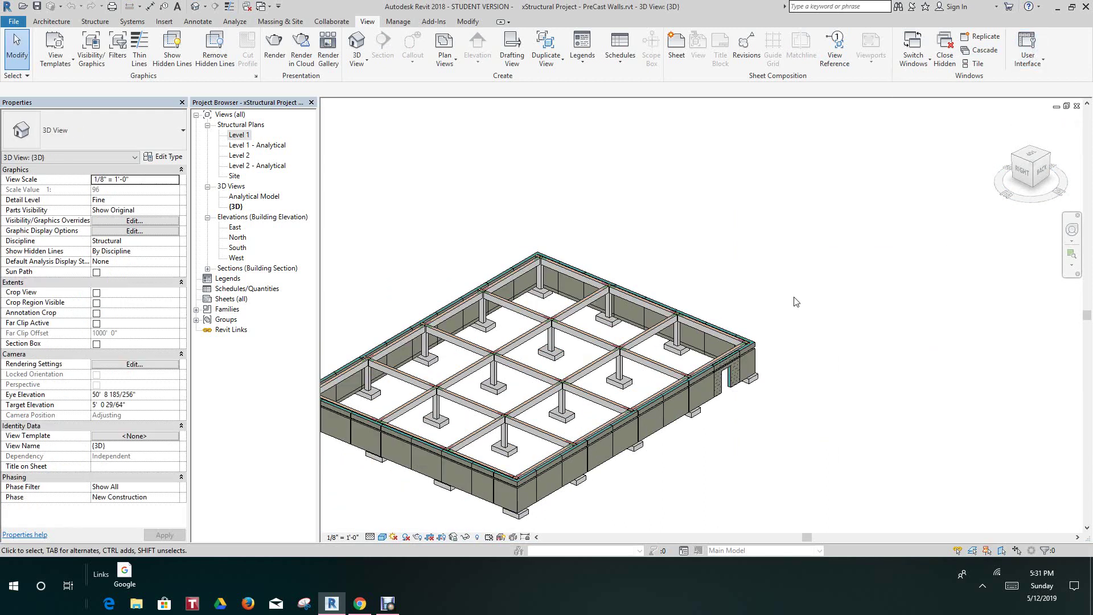
middle_click_drag(793, 300, 847, 303)
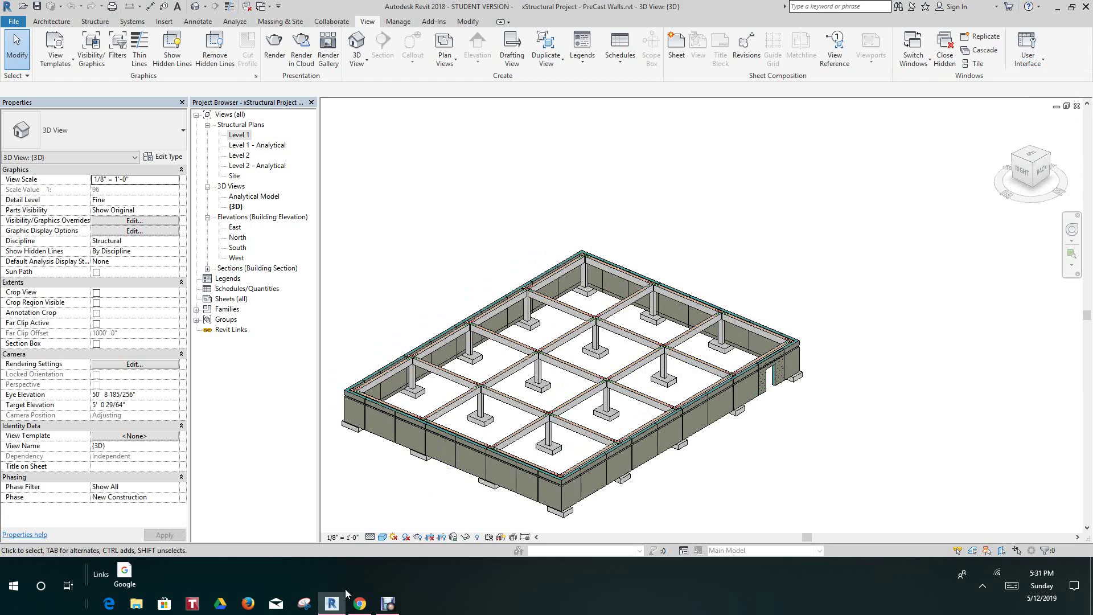
left_click(387, 604)
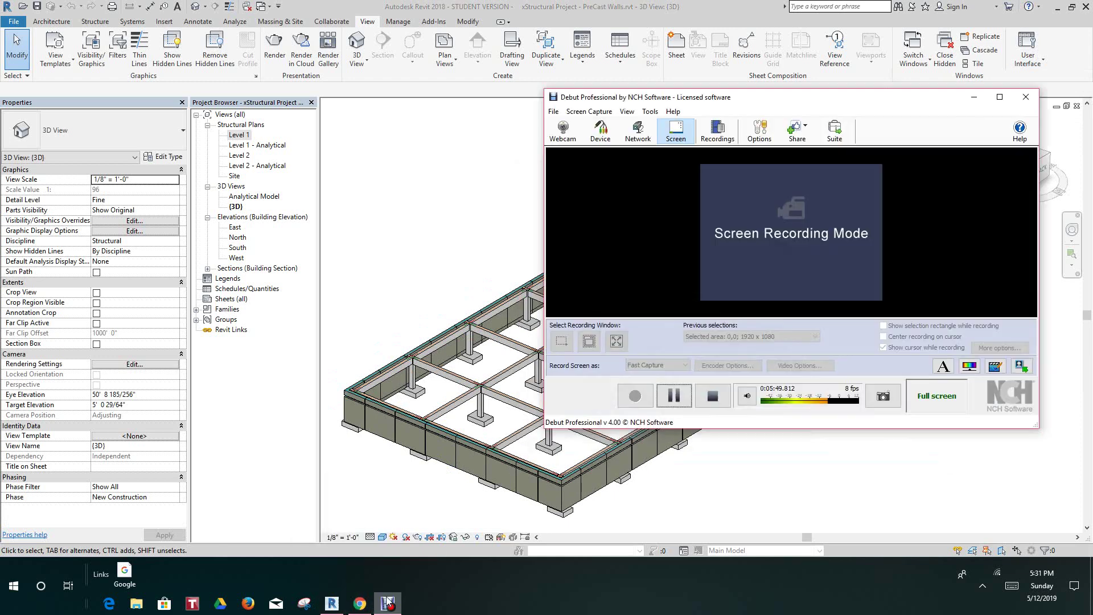